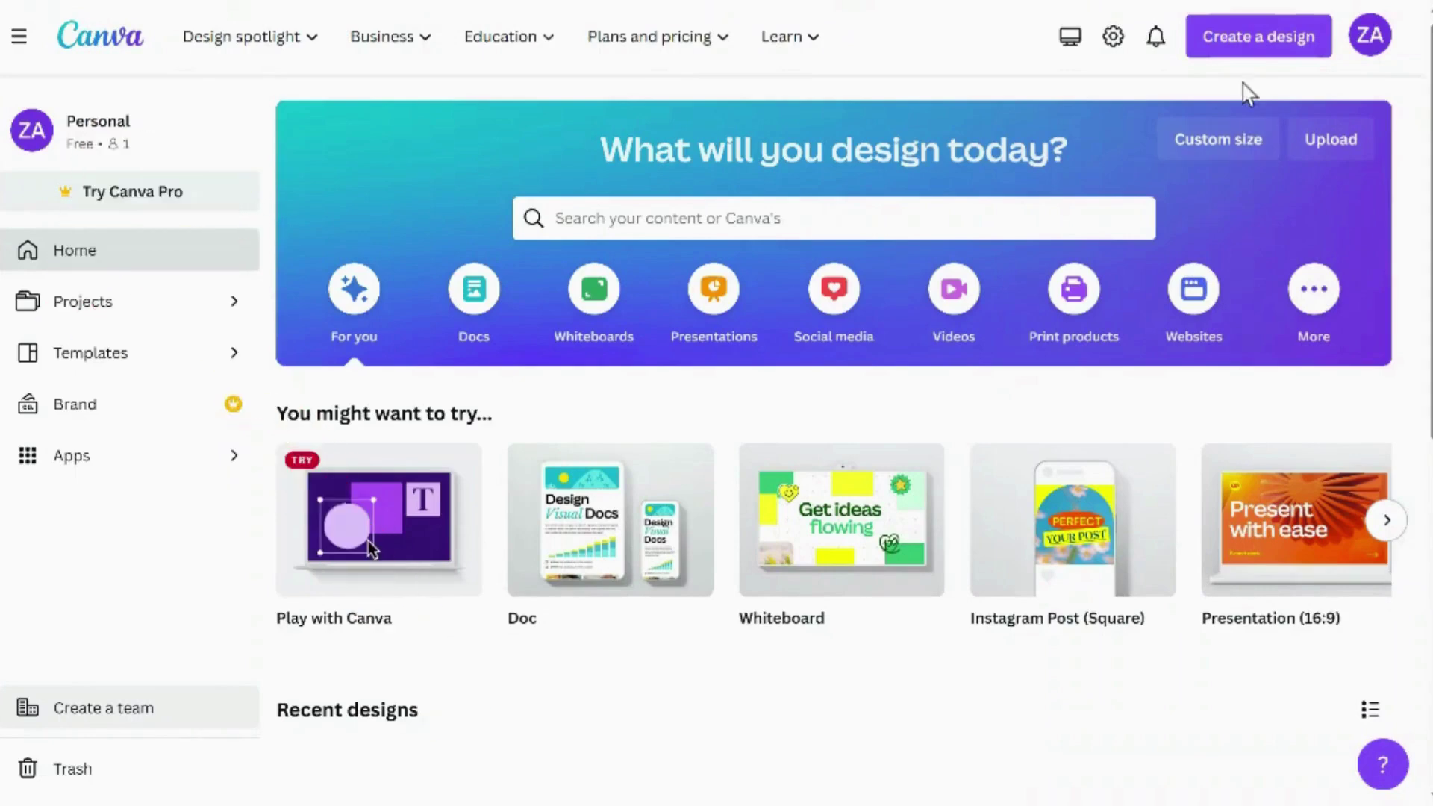
- Open the Create a design menu on the Canva home page
{"action": "left_click", "coordinate": [1251, 44]}
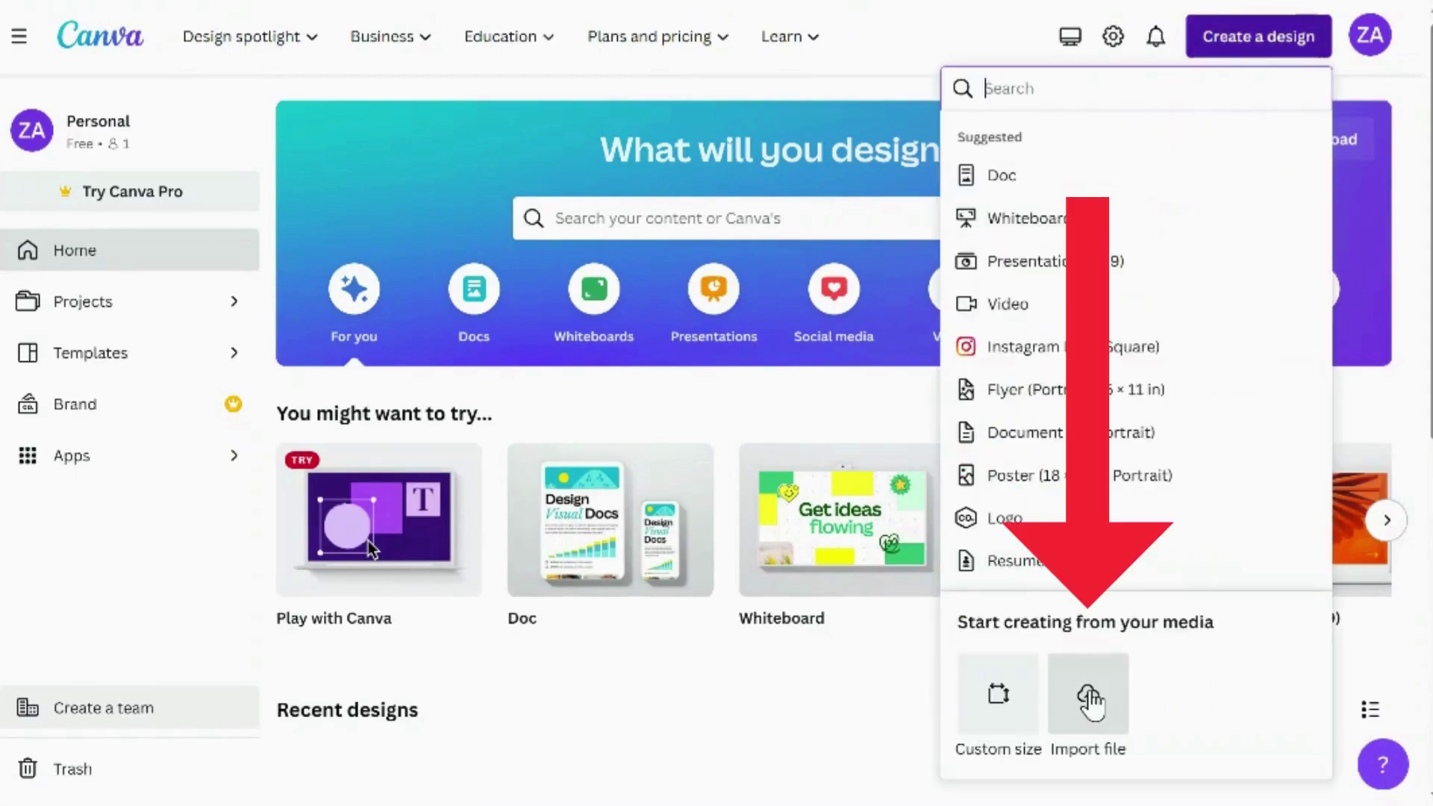
- Import the headshot JPG file into Canva
{"action": "left_click", "coordinate": [1089, 702]}
{"action": "scroll", "coordinate": [853, 317], "scroll_direction": "down", "scroll_amount": 4}
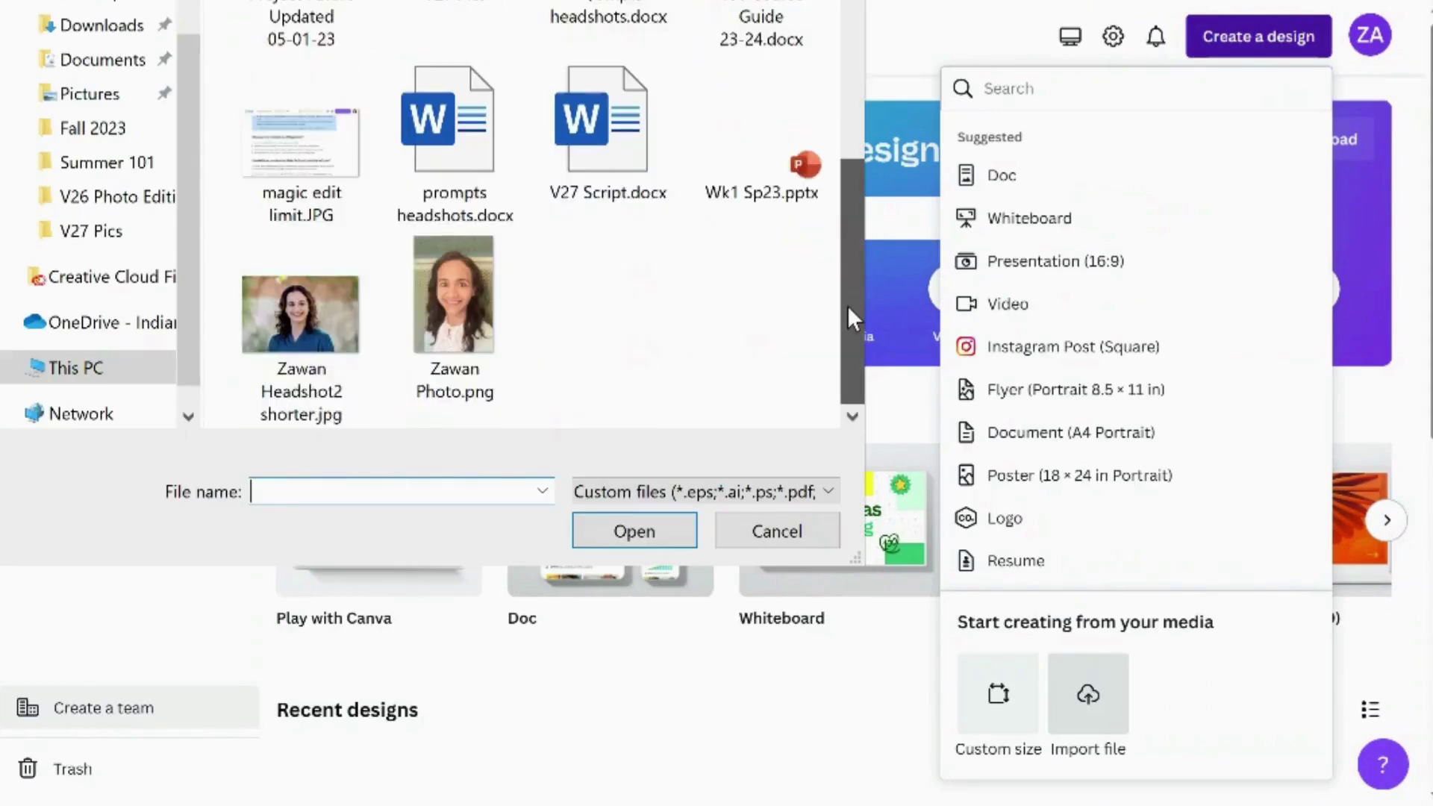
{"action": "left_click", "coordinate": [291, 313]}
{"action": "left_click", "coordinate": [648, 526]}
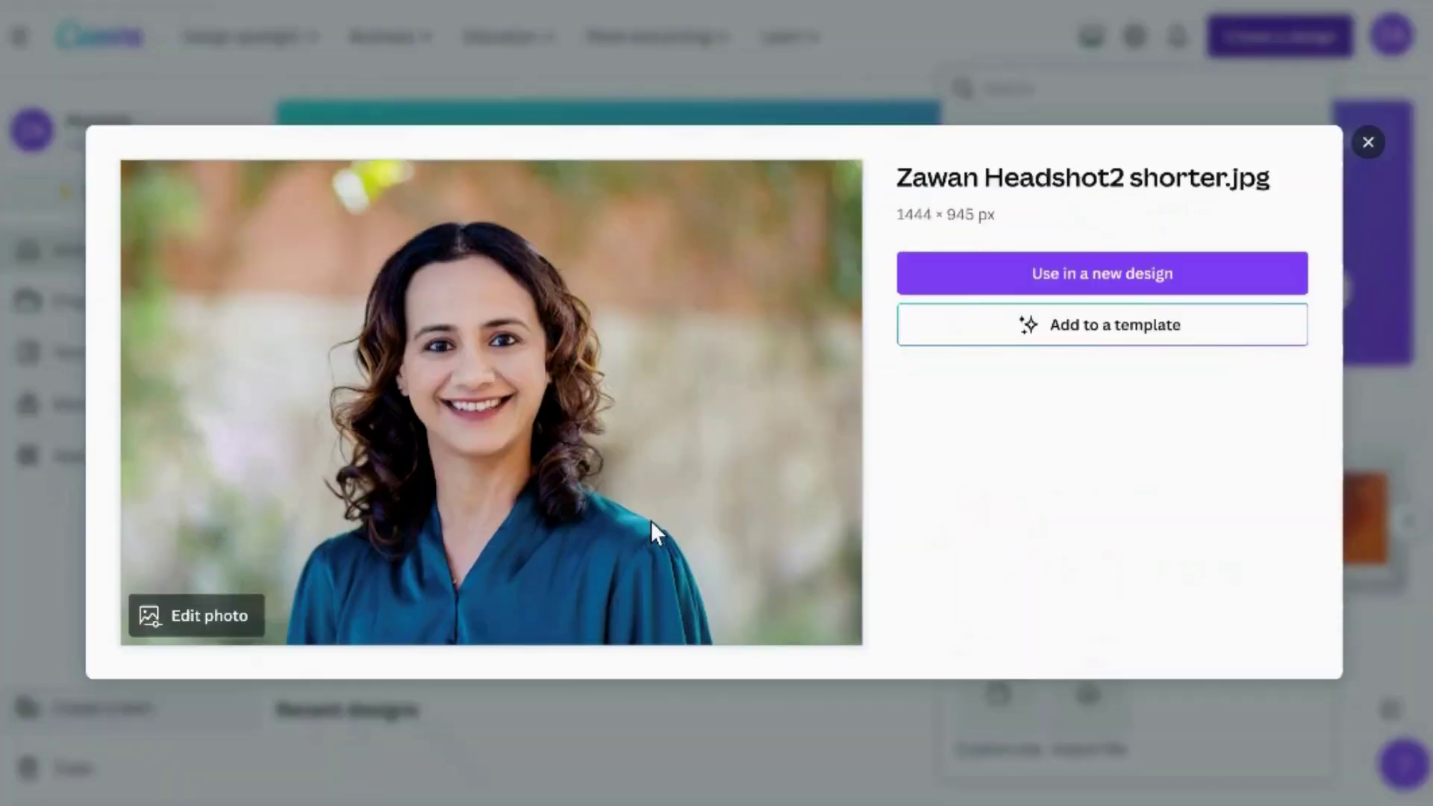
- Start a new custom-size design from the photo with width 1000 px and the height cleared
{"action": "left_click", "coordinate": [1099, 269]}
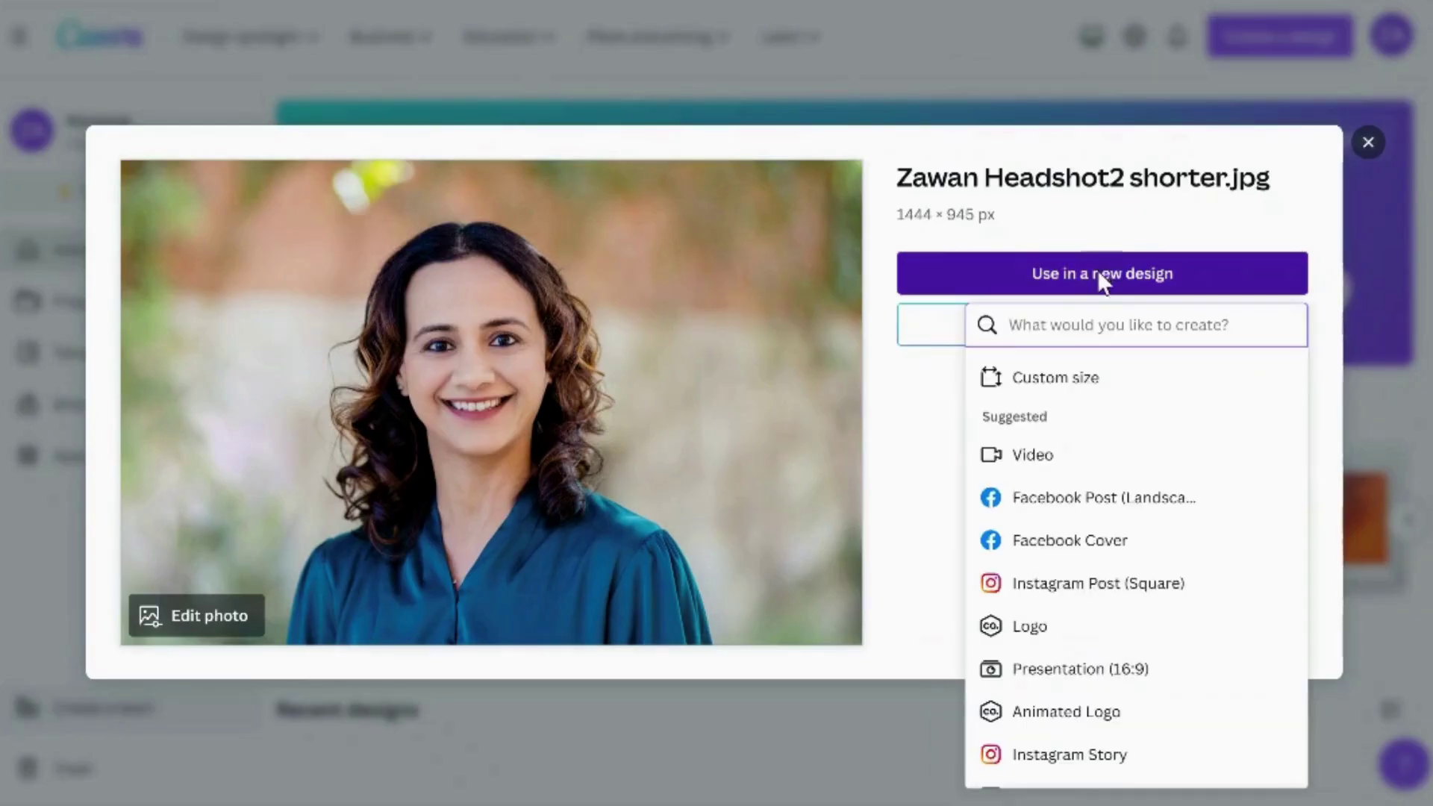
{"action": "left_click", "coordinate": [1061, 383]}
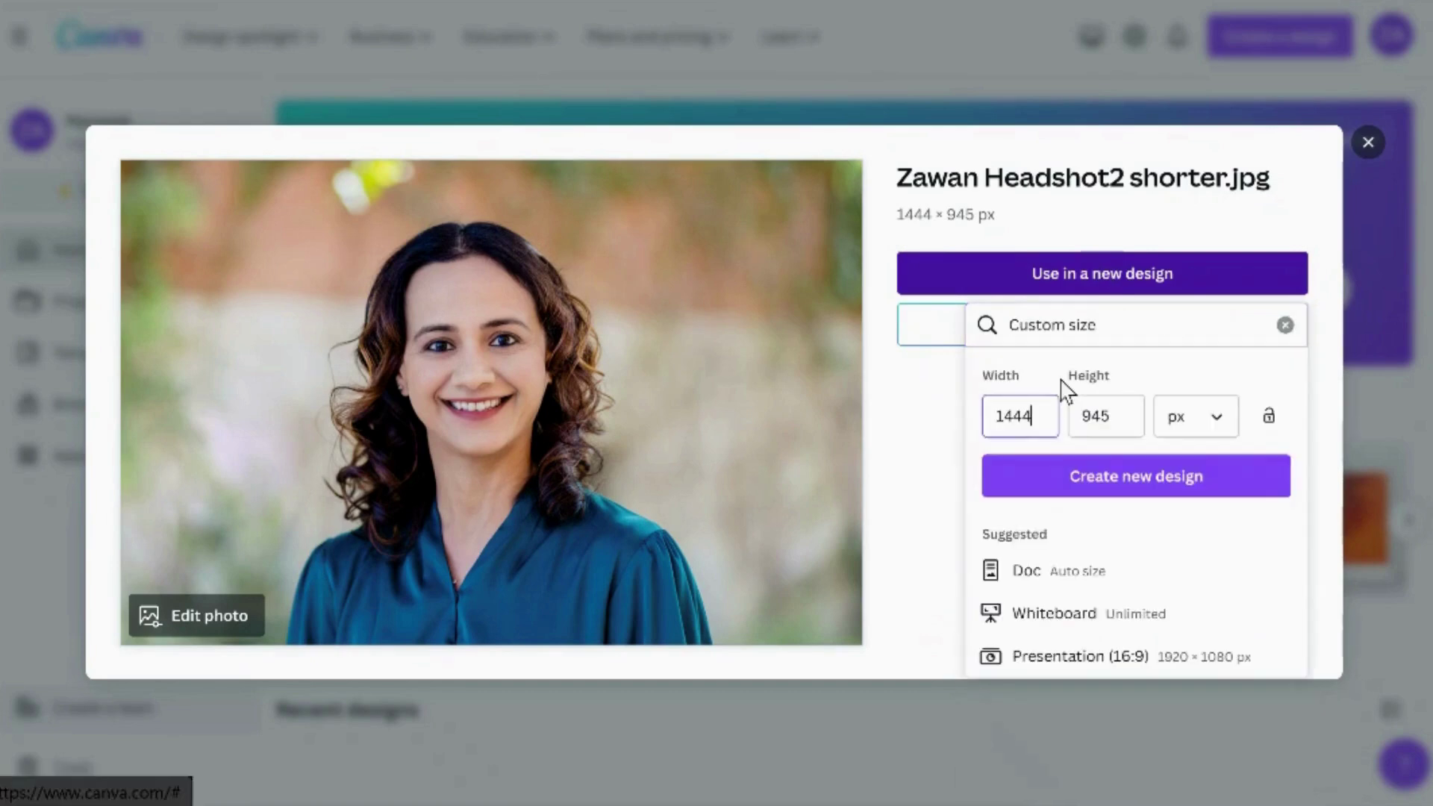
{"action": "key", "text": "BackSpace"}
{"action": "key", "text": "BackSpace"}
{"action": "key", "text": "BackSpace"}
{"action": "key", "text": "BackSpace"}
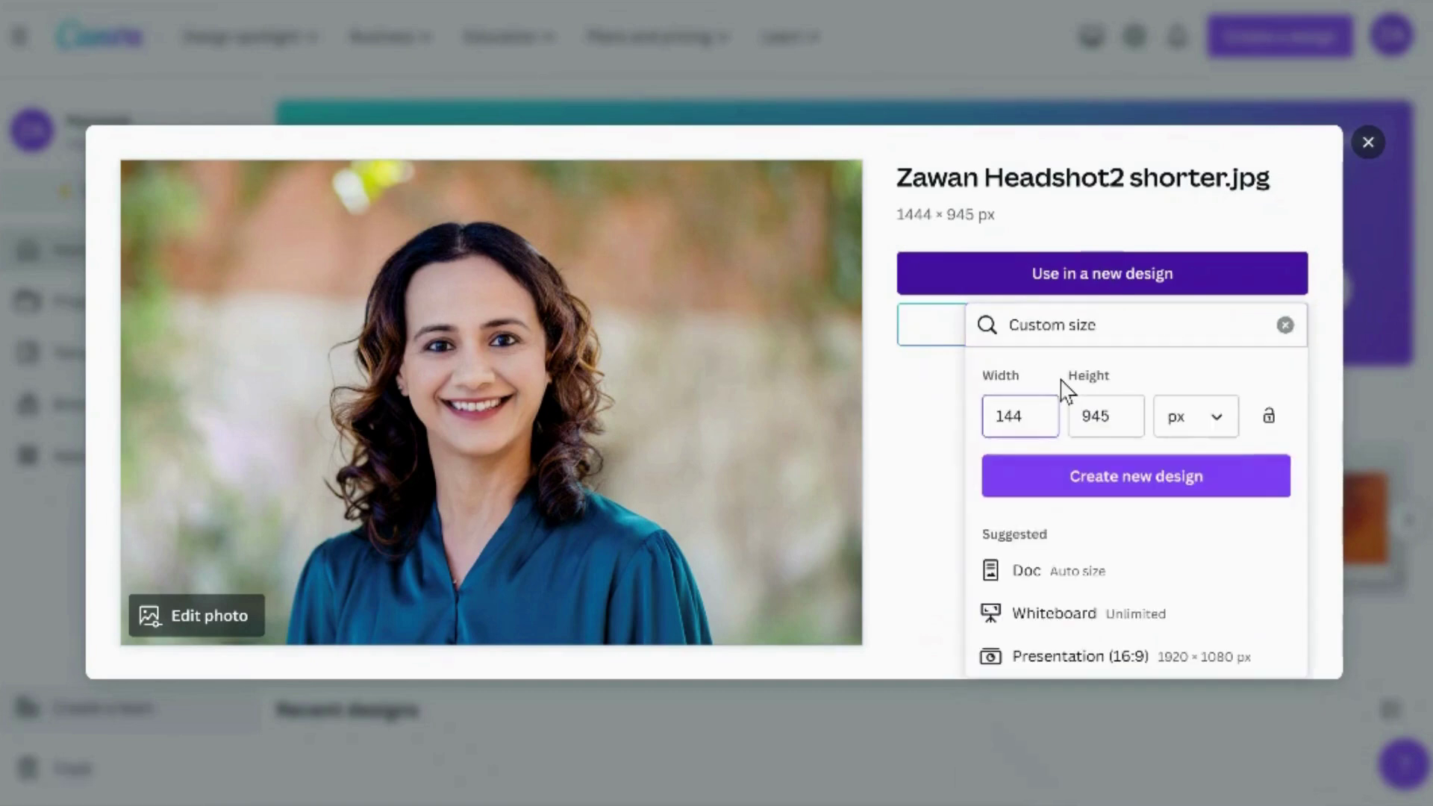
{"action": "type", "text": "1000"}
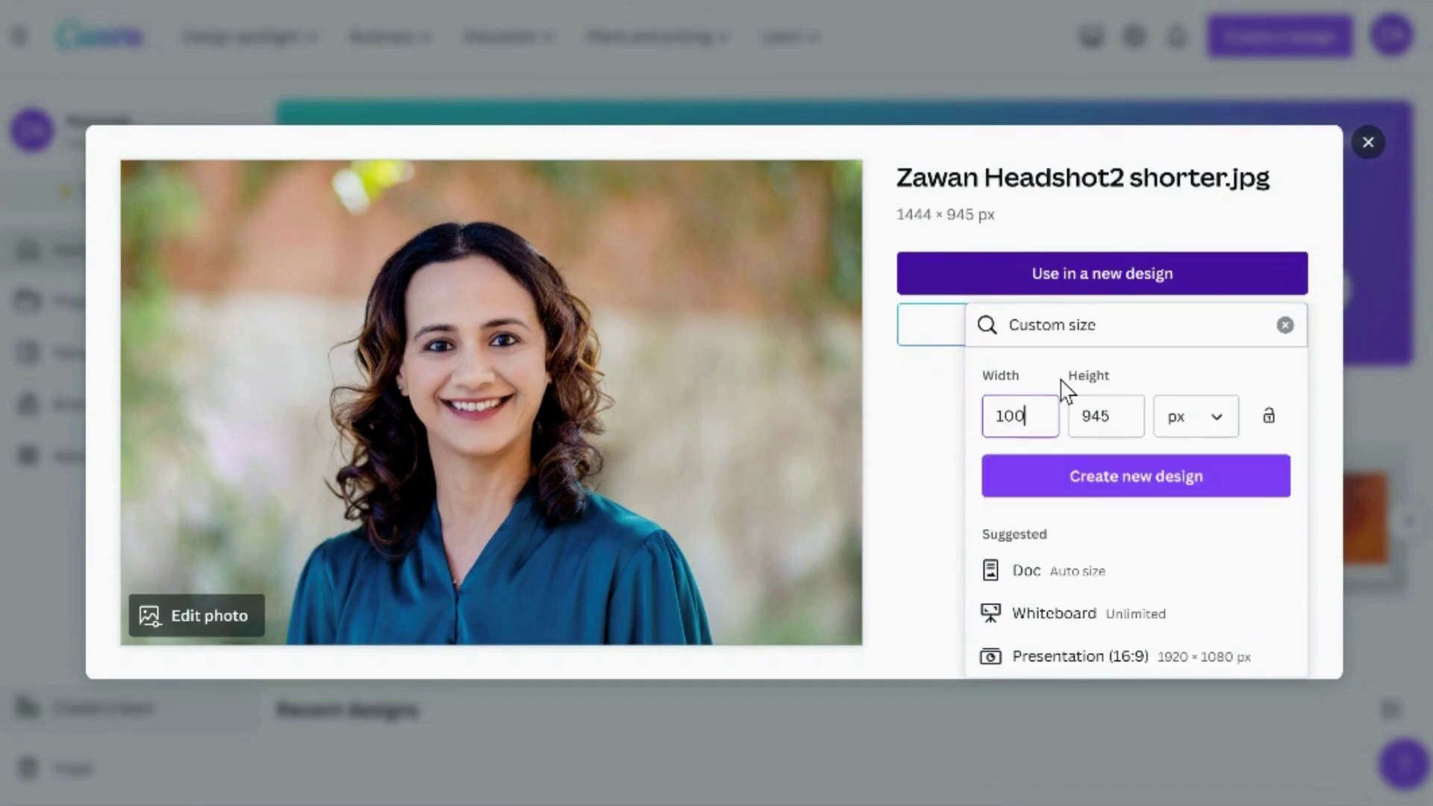
{"action": "left_click", "coordinate": [1135, 417]}
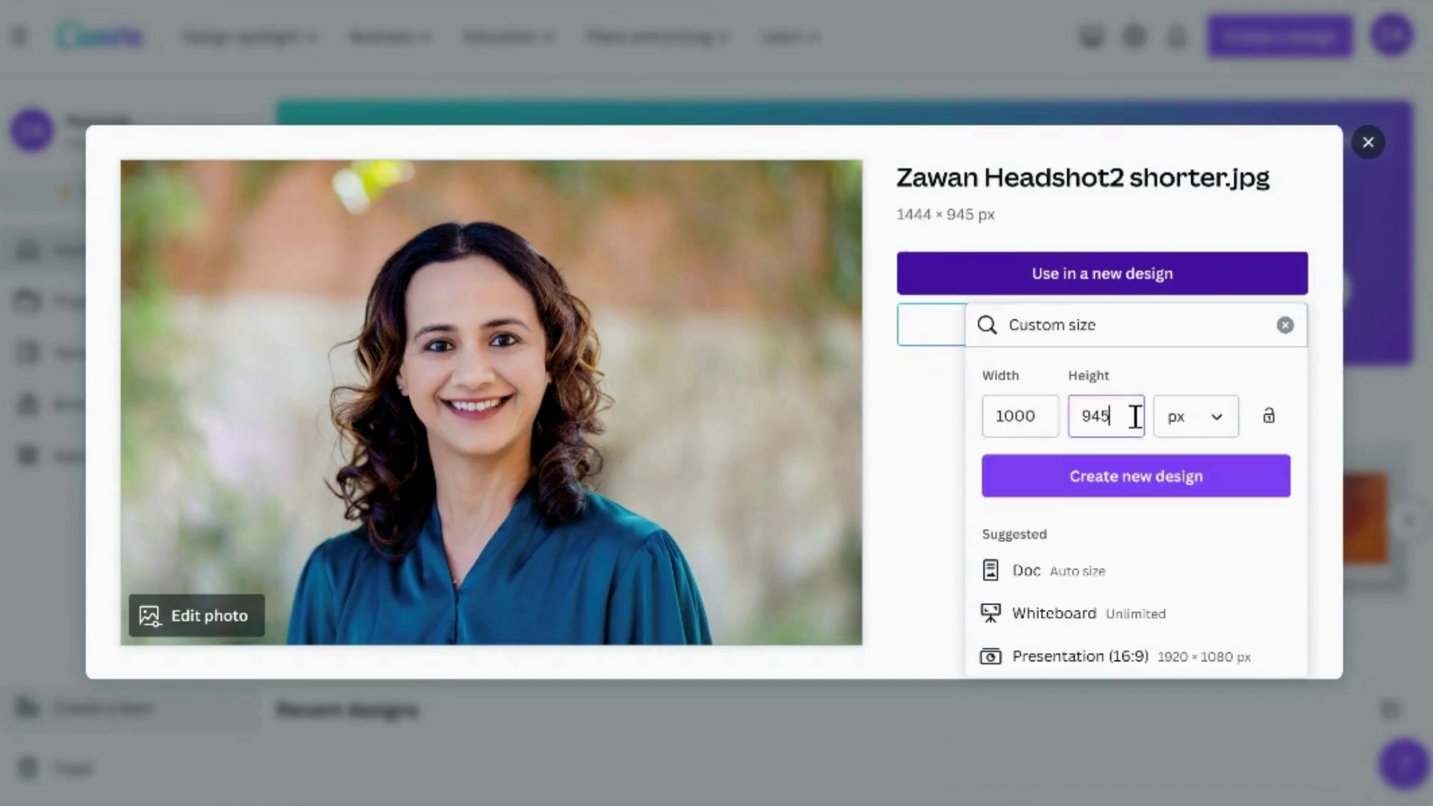
{"action": "key", "text": "BackSpace"}
{"action": "key", "text": "BackSpace"}
{"action": "key", "text": "BackSpace"}
{"action": "type", "text": "1000"}
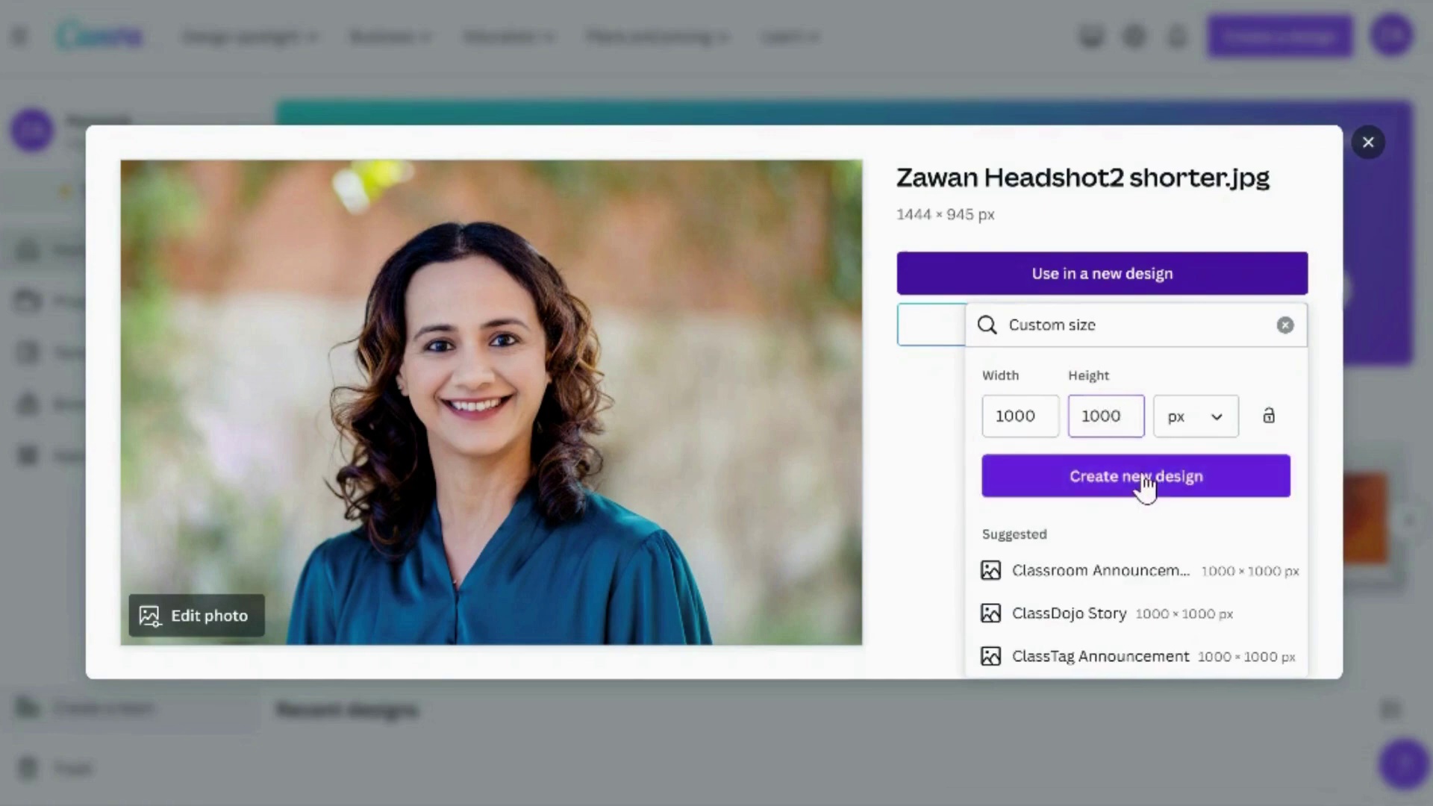
- Create the 1000 × 1000 px design and open Magic Edit on the headshot photo
{"action": "left_click", "coordinate": [1134, 477]}
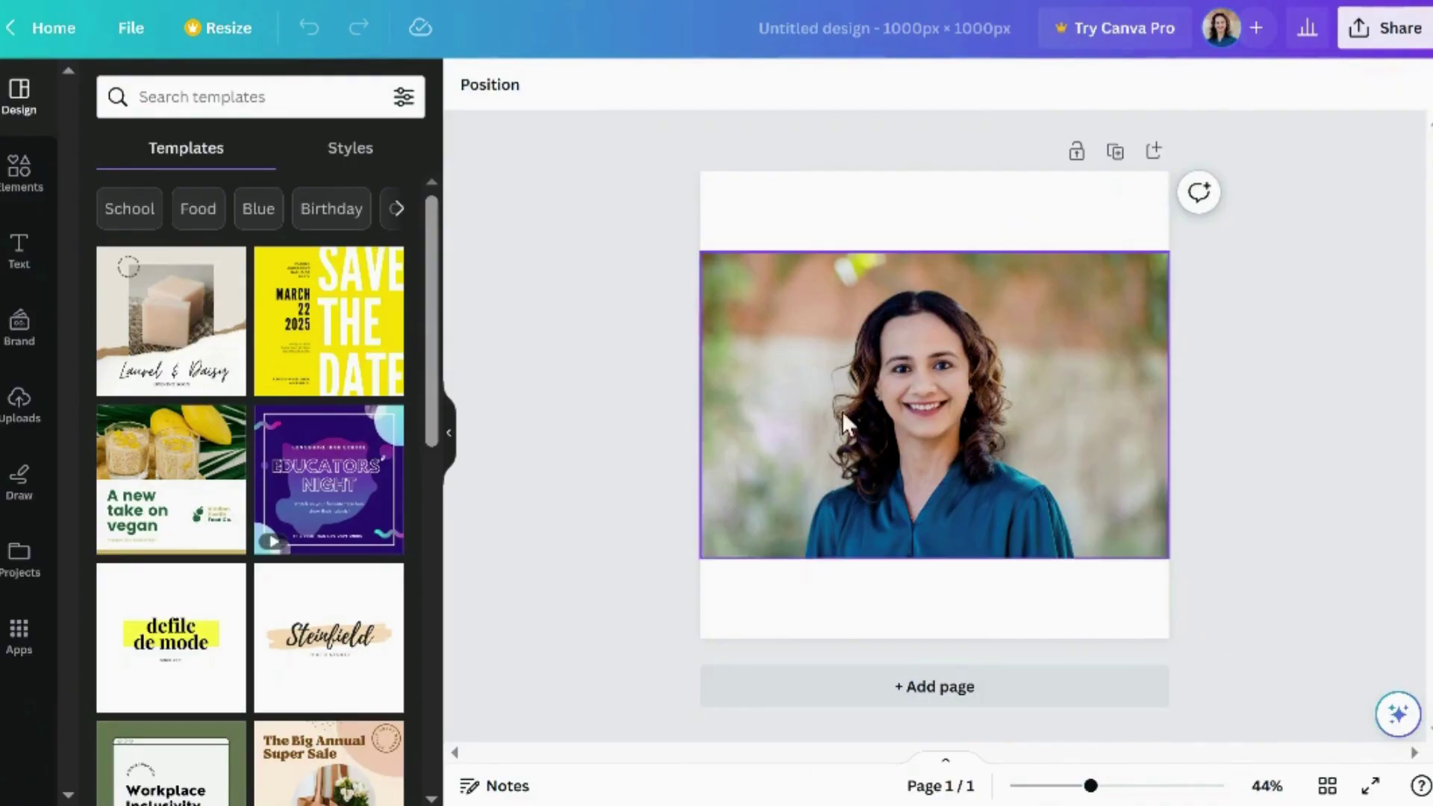
{"action": "left_click", "coordinate": [851, 407]}
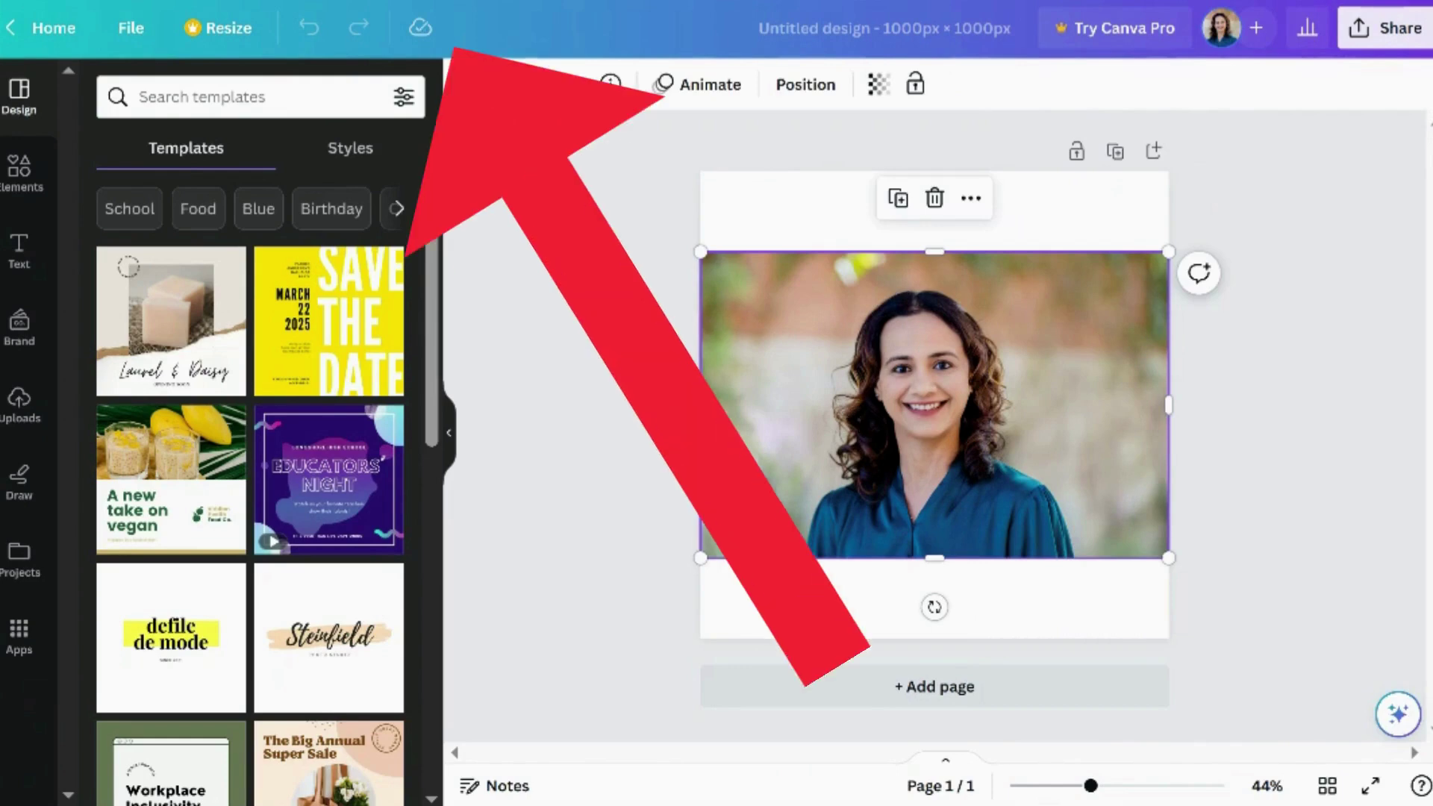
{"action": "left_click", "coordinate": [485, 87]}
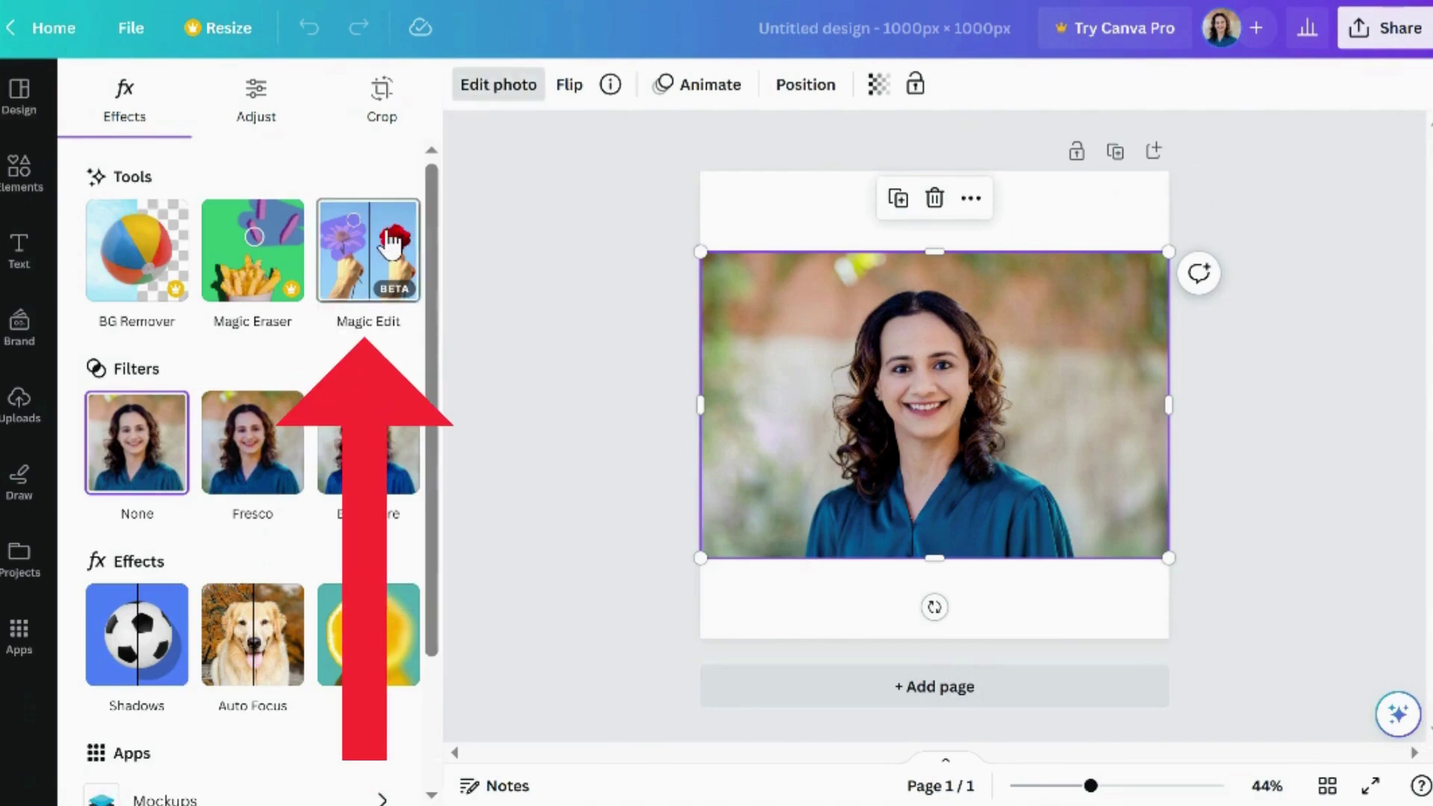
{"action": "left_click", "coordinate": [415, 279]}
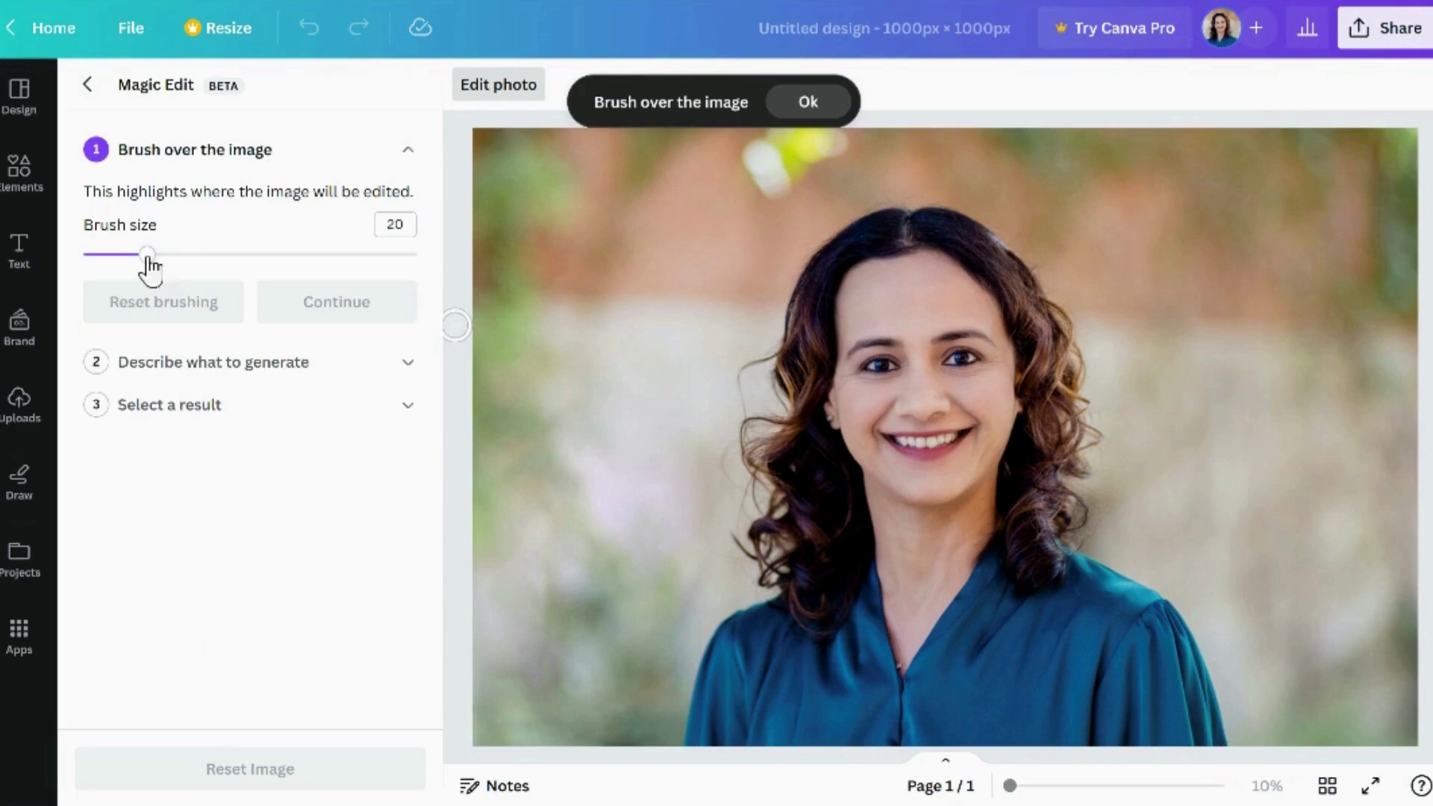
- Set the Magic Edit brush size to 29 and brush over the woman's hair
{"action": "left_click_drag", "start_coordinate": [148, 255], "coordinate": [177, 255]}
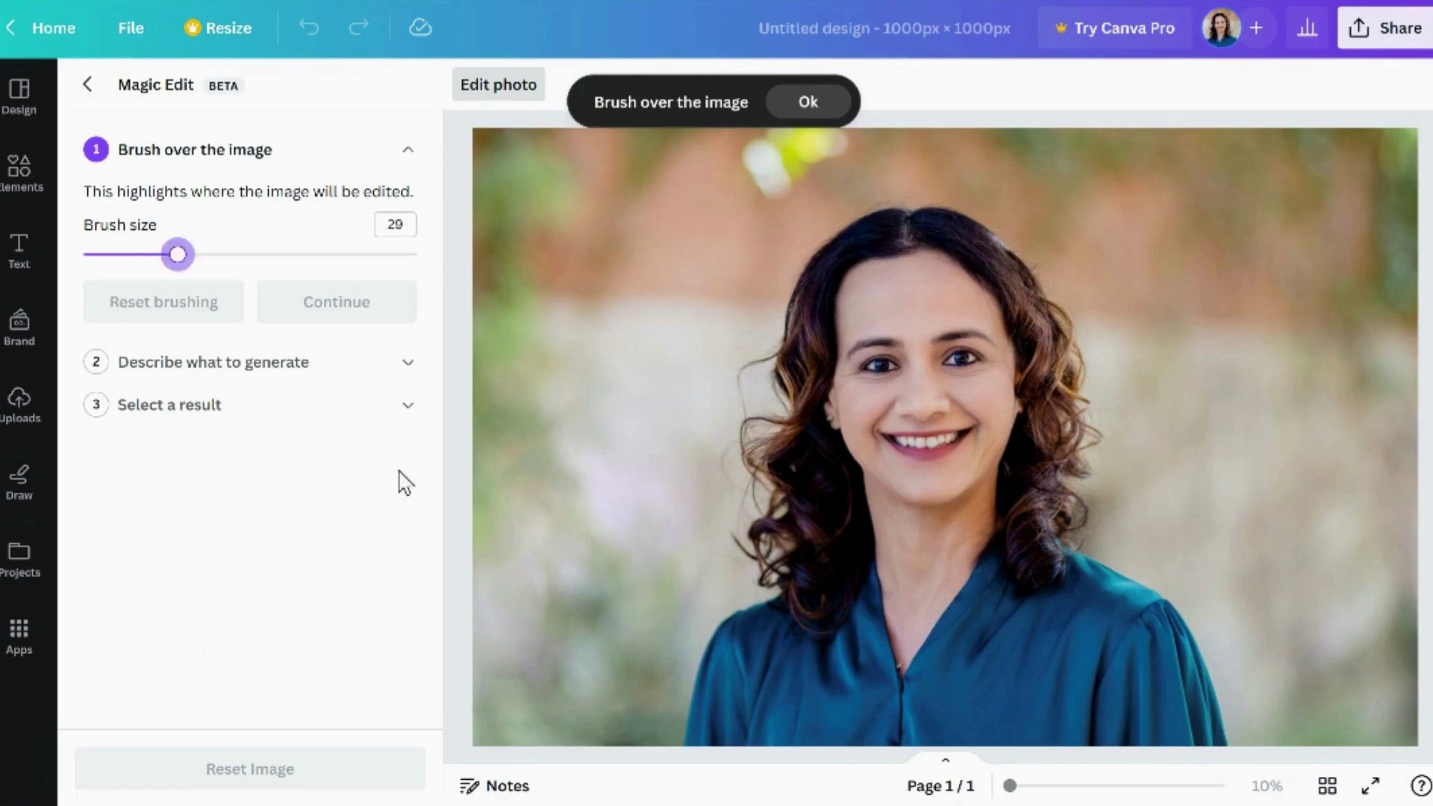
{"action": "mouse_move", "coordinate": [755, 534]}
{"action": "left_mouse_down"}
{"action": "mouse_move", "coordinate": [810, 628]}
{"action": "mouse_move", "coordinate": [848, 559]}
{"action": "mouse_move", "coordinate": [842, 467]}
{"action": "mouse_move", "coordinate": [816, 428]}
{"action": "mouse_move", "coordinate": [818, 311]}
{"action": "mouse_move", "coordinate": [848, 260]}
{"action": "mouse_move", "coordinate": [961, 231]}
{"action": "left_mouse_up"}
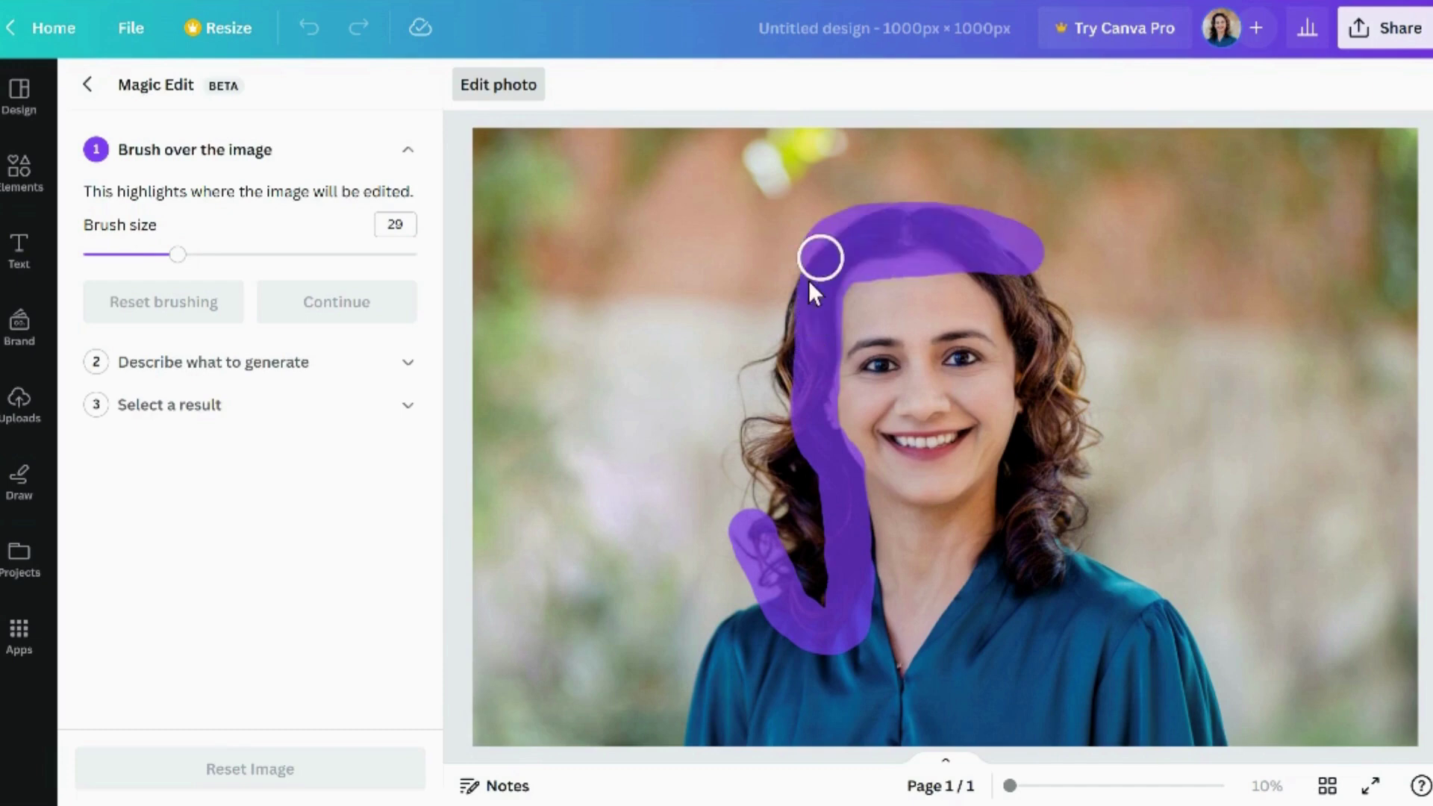
{"action": "mouse_move", "coordinate": [810, 284]}
{"action": "left_mouse_down"}
{"action": "mouse_move", "coordinate": [771, 378]}
{"action": "mouse_move", "coordinate": [737, 415]}
{"action": "mouse_move", "coordinate": [756, 350]}
{"action": "mouse_move", "coordinate": [768, 546]}
{"action": "mouse_move", "coordinate": [770, 476]}
{"action": "mouse_move", "coordinate": [807, 580]}
{"action": "mouse_move", "coordinate": [788, 392]}
{"action": "left_mouse_up"}
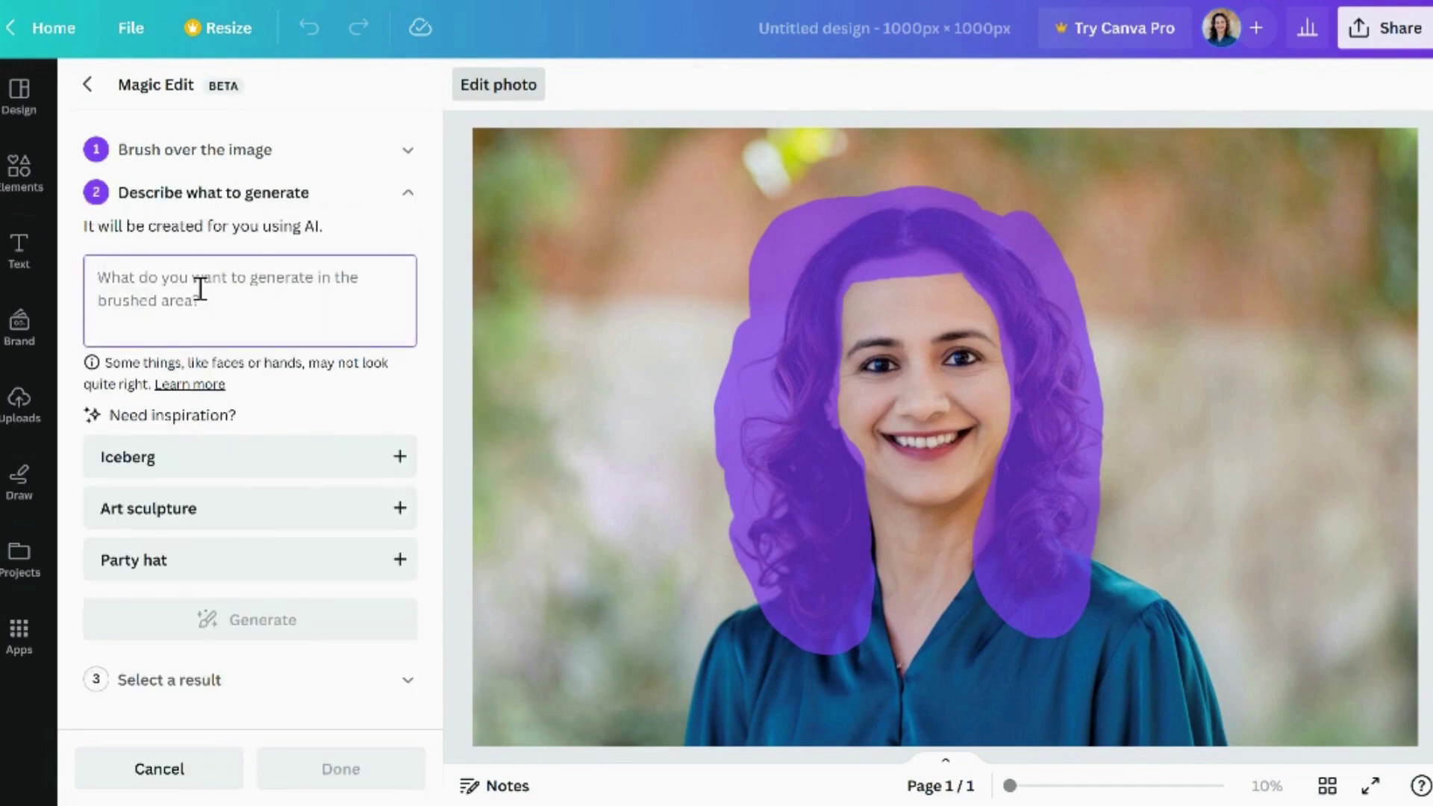
- Generate hairstyles from the pasted description and pick the straight blonde result
{"action": "type", "text": "Update hairstyle to a sleek, professional bob."}
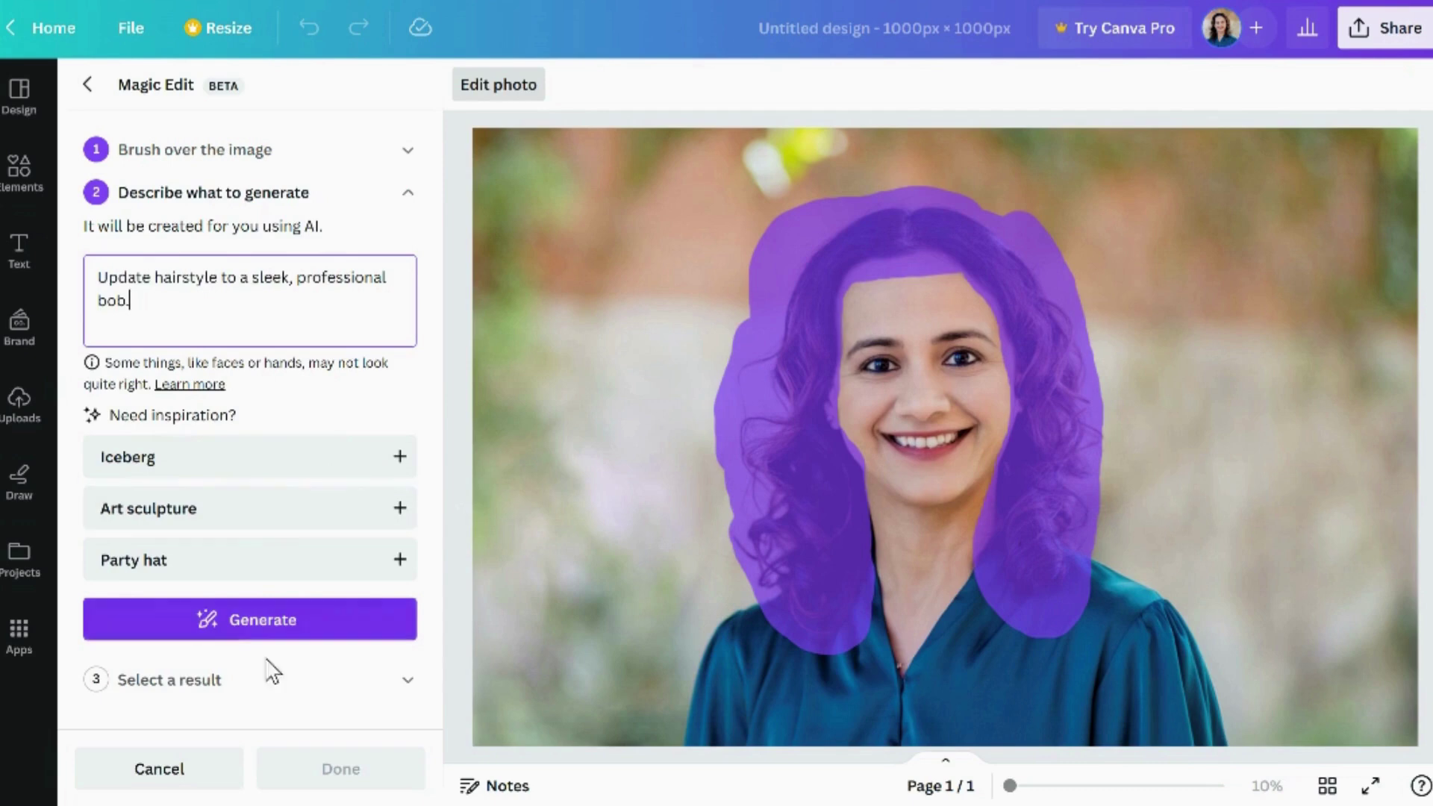
{"action": "left_click", "coordinate": [254, 621]}
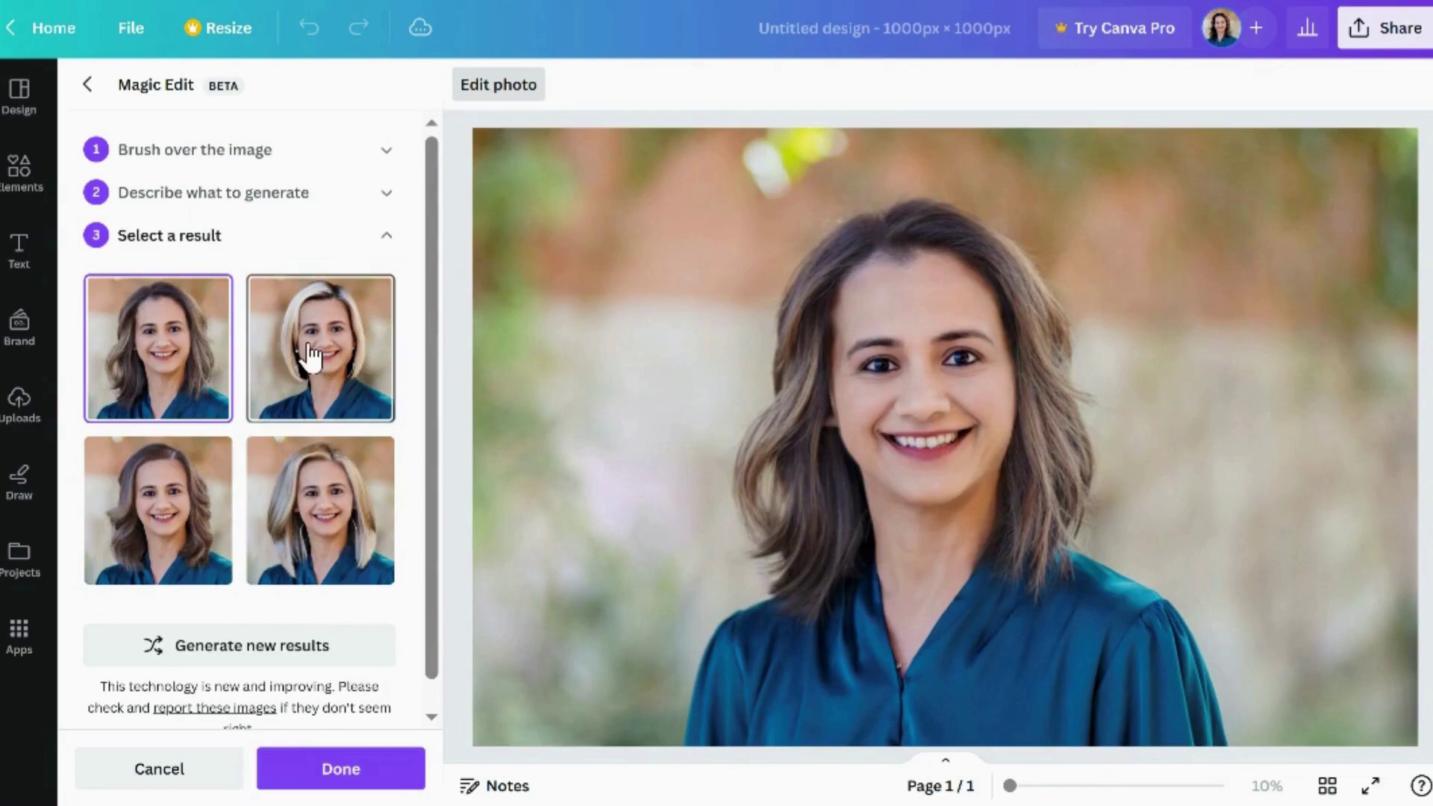
{"action": "left_click", "coordinate": [312, 356]}
{"action": "left_click", "coordinate": [167, 514]}
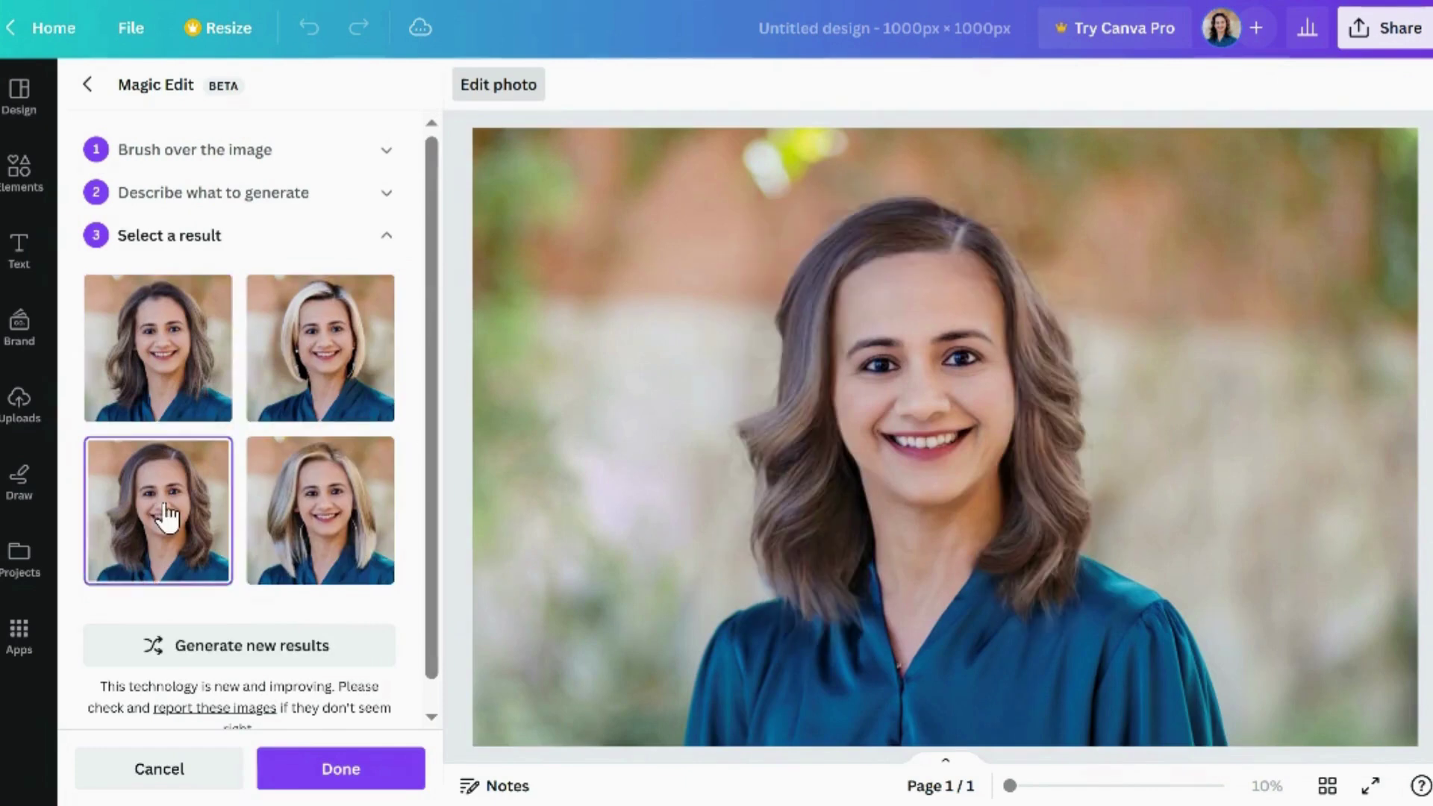
{"action": "left_click", "coordinate": [332, 532]}
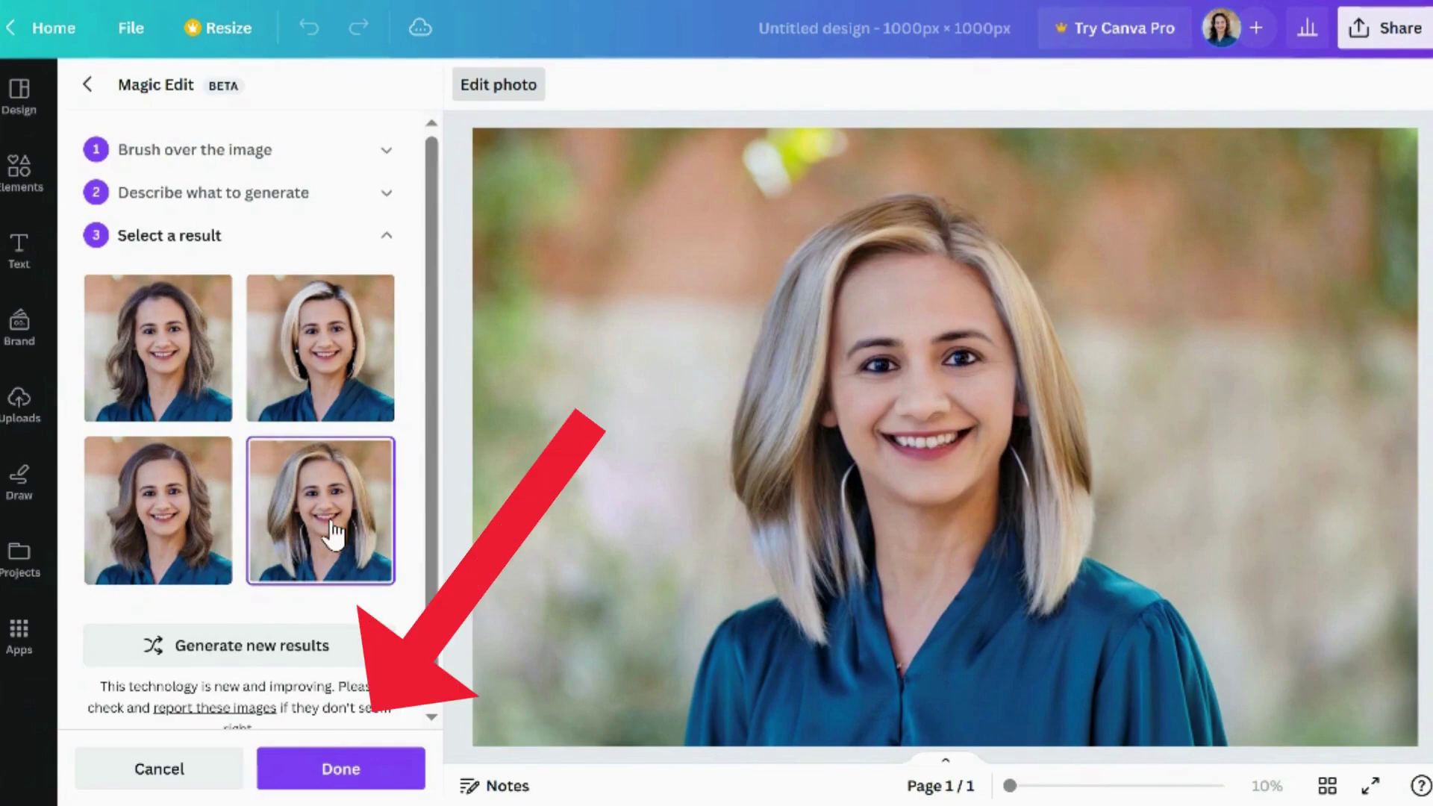
{"action": "left_click", "coordinate": [150, 512]}
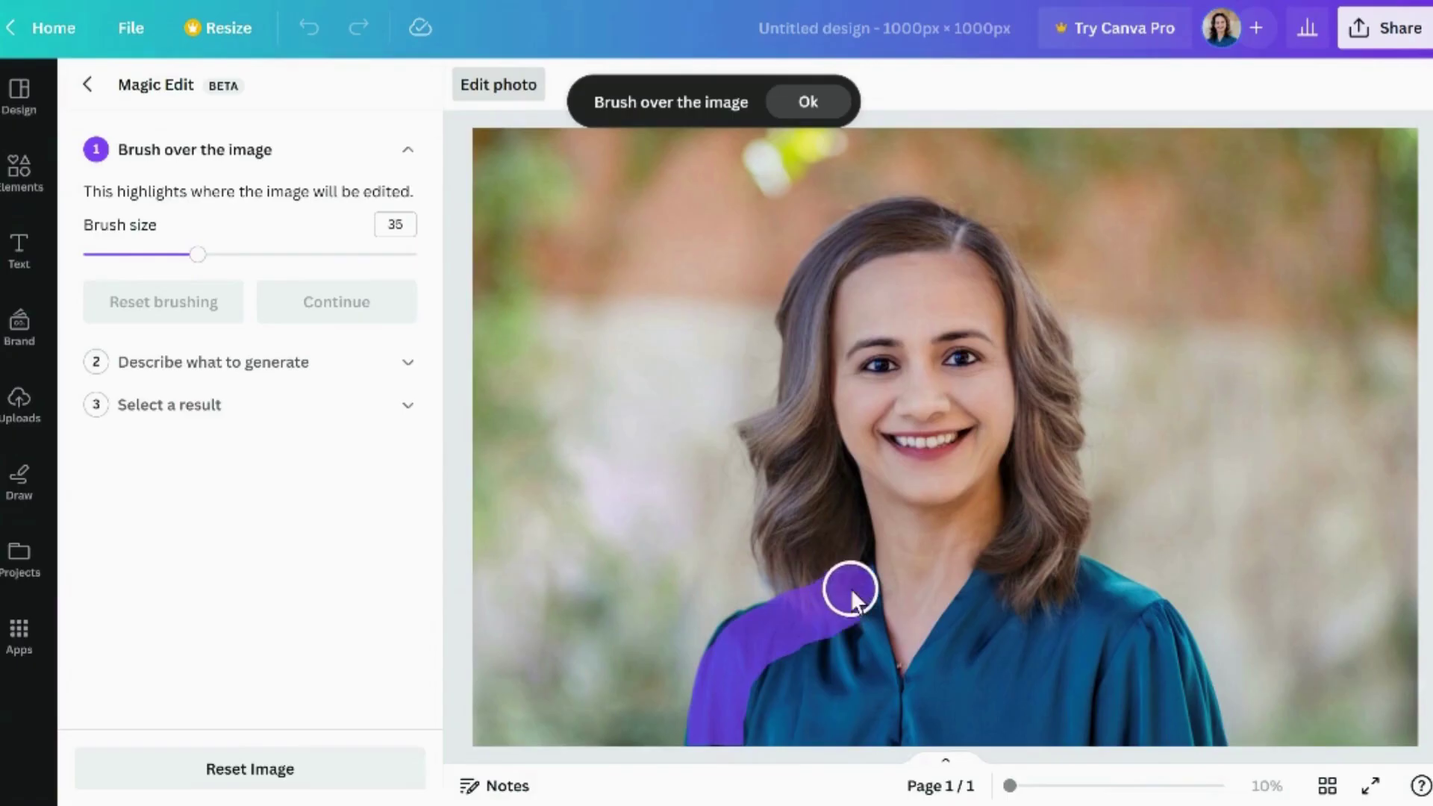
- Brush over the teal shirt and generate replacements from the pasted tailored business blazer prompt
{"action": "mouse_move", "coordinate": [849, 590]}
{"action": "left_mouse_down"}
{"action": "mouse_move", "coordinate": [882, 640]}
{"action": "mouse_move", "coordinate": [867, 654]}
{"action": "mouse_move", "coordinate": [814, 672]}
{"action": "mouse_move", "coordinate": [733, 636]}
{"action": "mouse_move", "coordinate": [721, 696]}
{"action": "mouse_move", "coordinate": [903, 703]}
{"action": "mouse_move", "coordinate": [788, 733]}
{"action": "mouse_move", "coordinate": [914, 718]}
{"action": "left_mouse_up"}
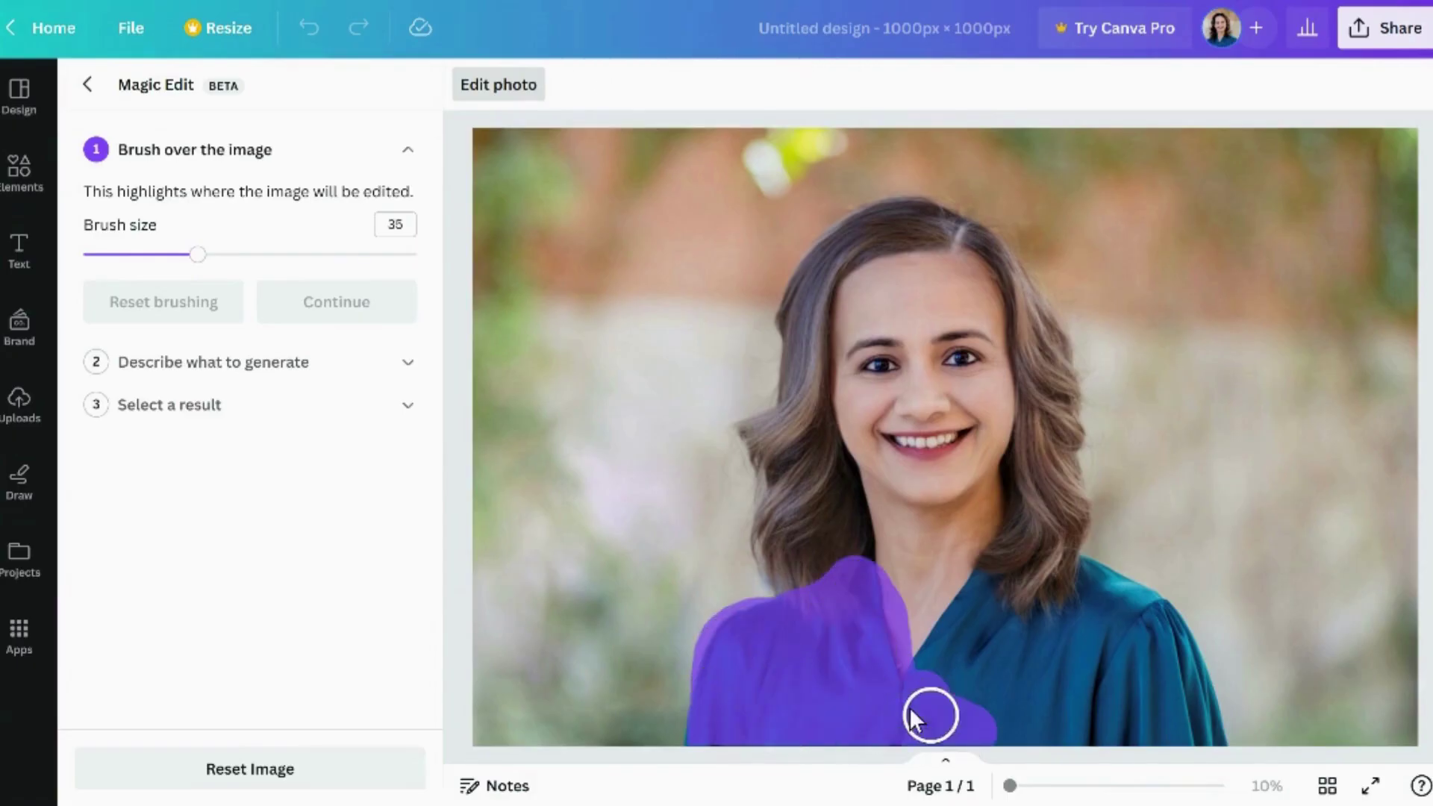
{"action": "mouse_move", "coordinate": [1099, 579]}
{"action": "left_mouse_down"}
{"action": "mouse_move", "coordinate": [1172, 610]}
{"action": "mouse_move", "coordinate": [1217, 716]}
{"action": "mouse_move", "coordinate": [1205, 738]}
{"action": "mouse_move", "coordinate": [989, 728]}
{"action": "mouse_move", "coordinate": [1006, 696]}
{"action": "mouse_move", "coordinate": [1160, 673]}
{"action": "mouse_move", "coordinate": [922, 649]}
{"action": "mouse_move", "coordinate": [1075, 623]}
{"action": "mouse_move", "coordinate": [1171, 647]}
{"action": "left_mouse_up"}
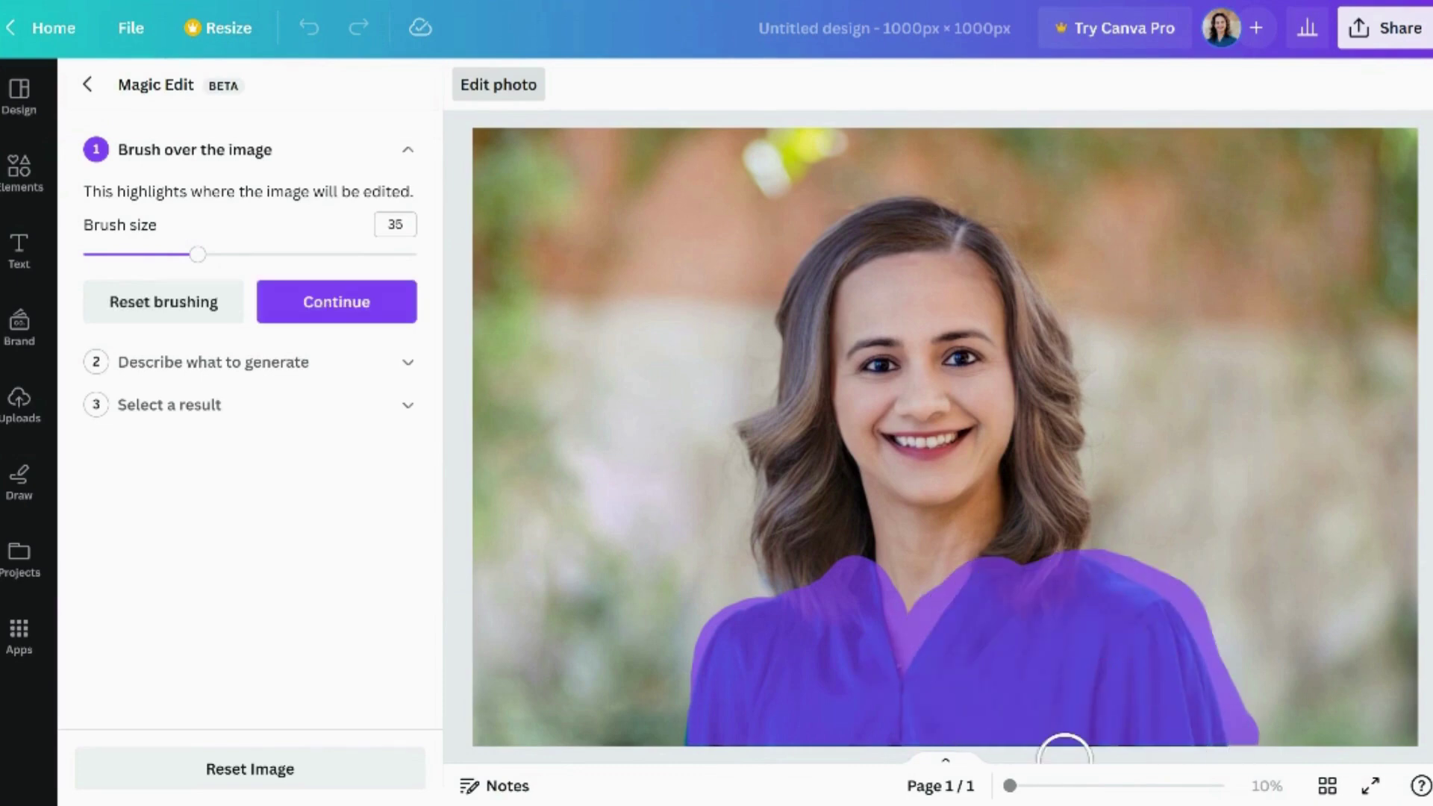
{"action": "left_click", "coordinate": [322, 308]}
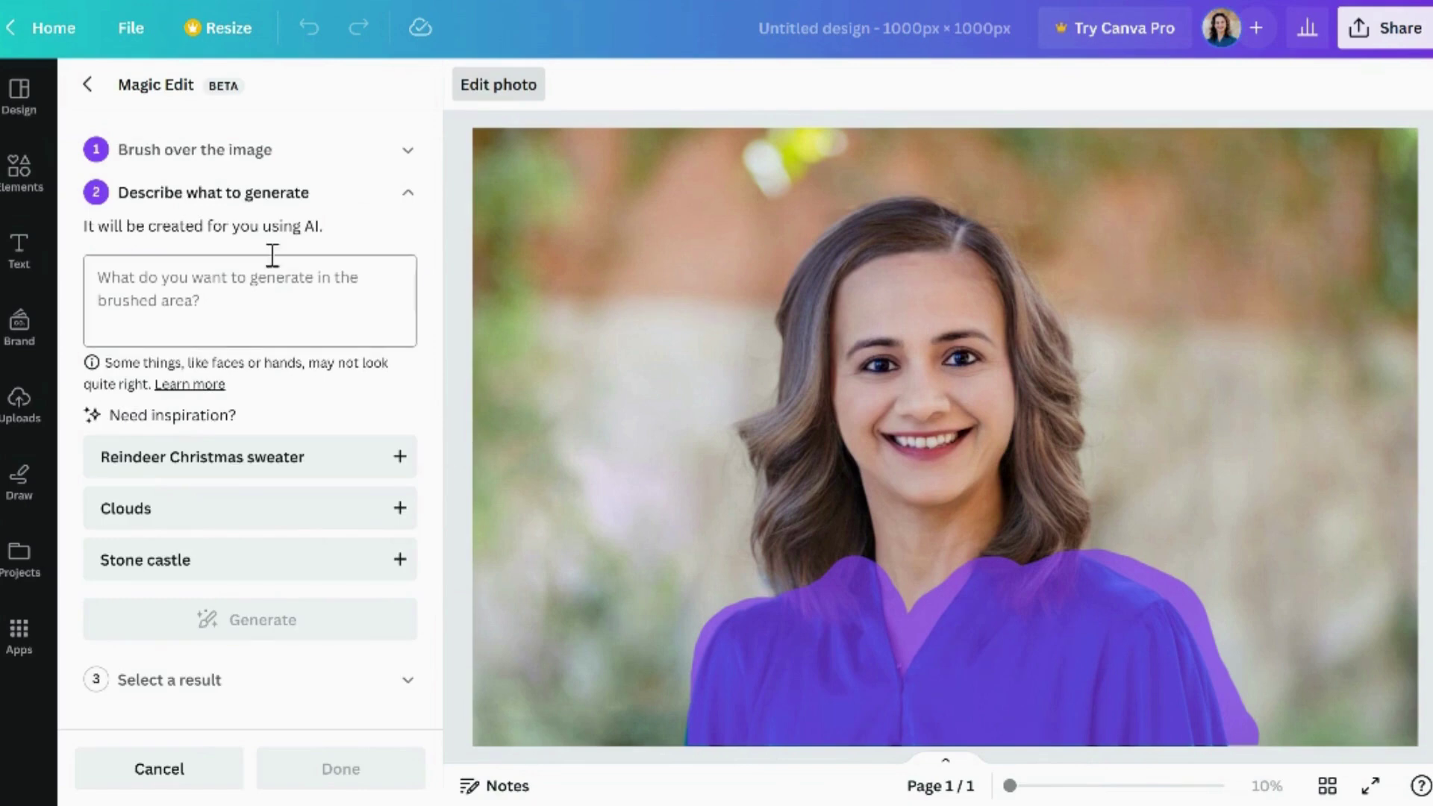
{"action": "left_click", "coordinate": [177, 301]}
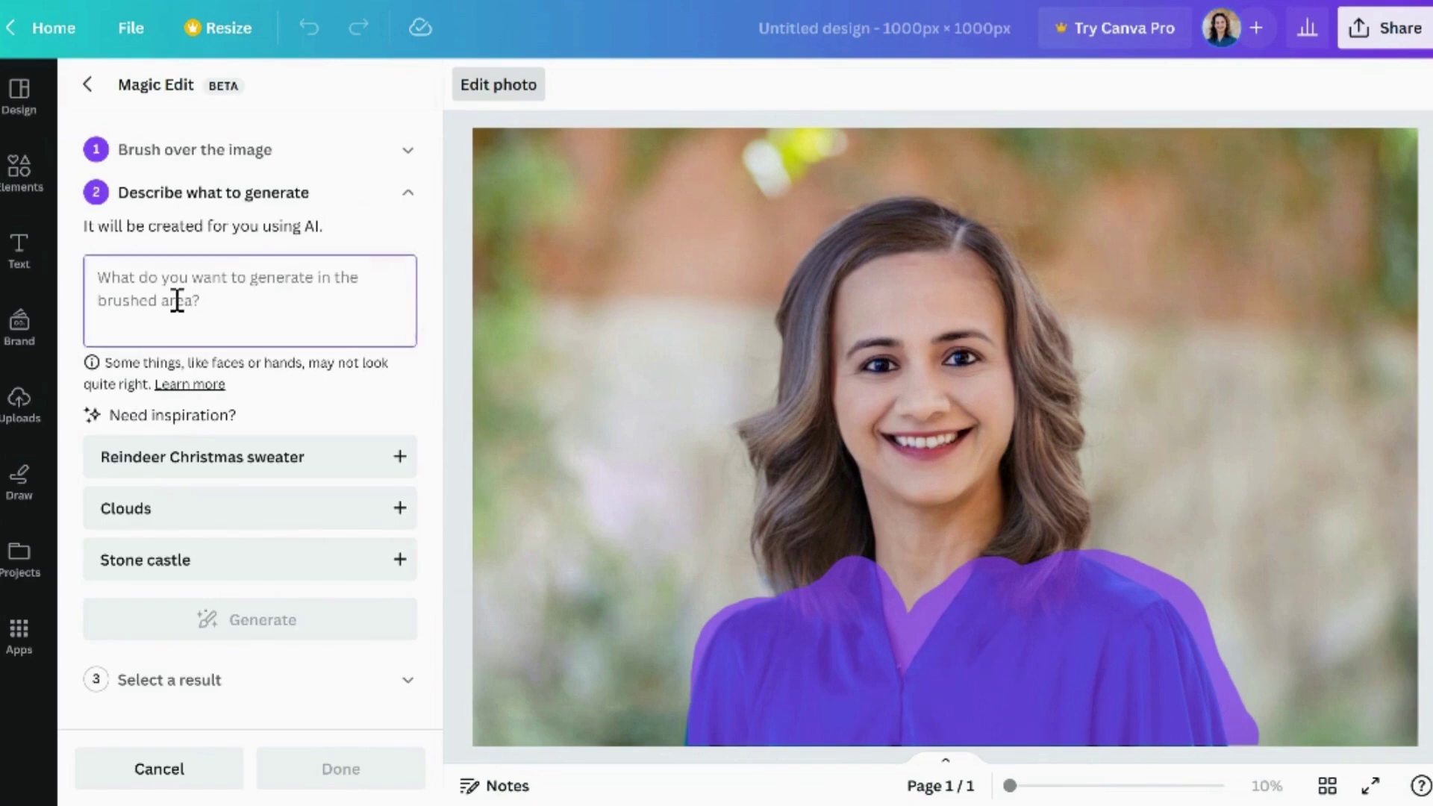
{"action": "type", "text": "Replace attire with a tailored business blazer"}
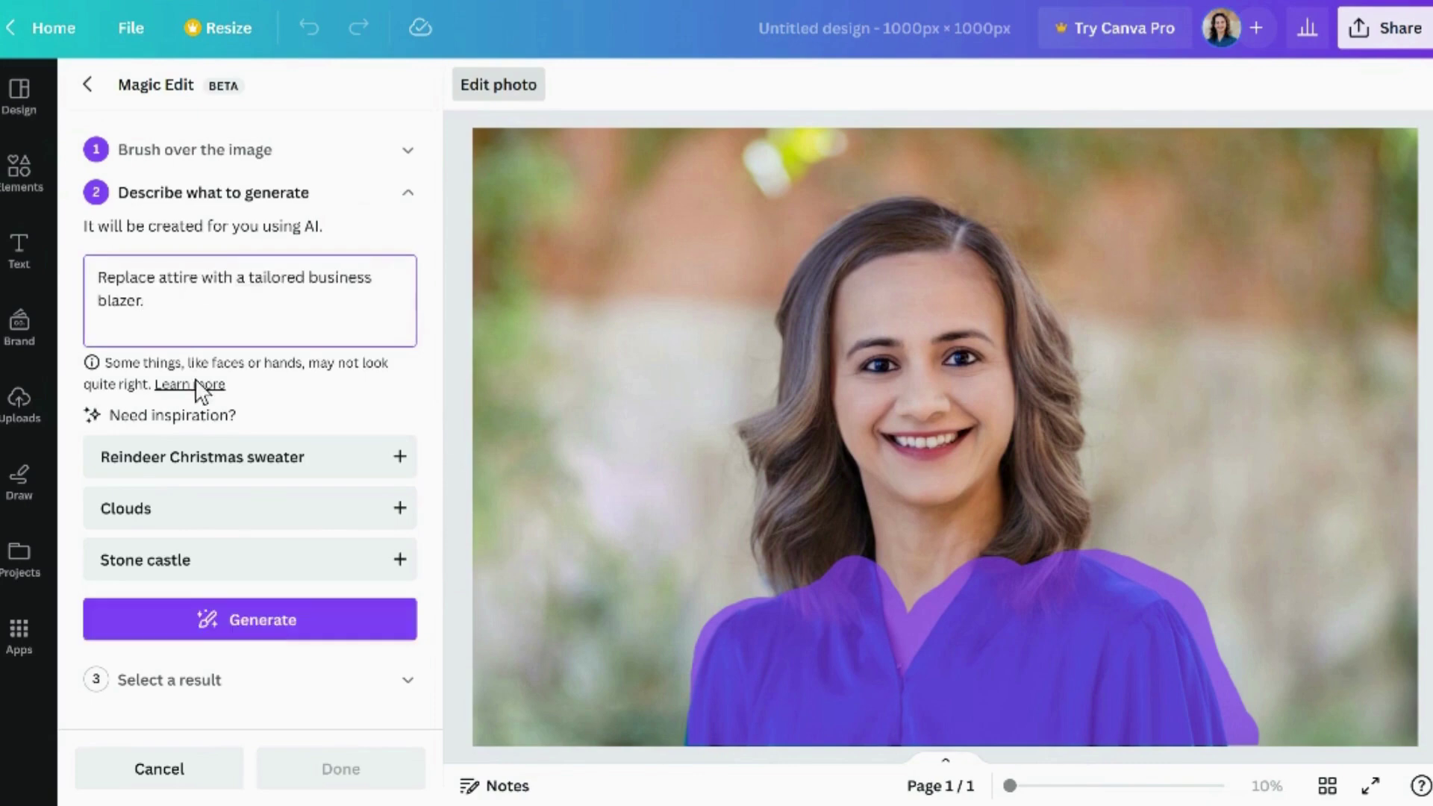
{"action": "left_click", "coordinate": [278, 628]}
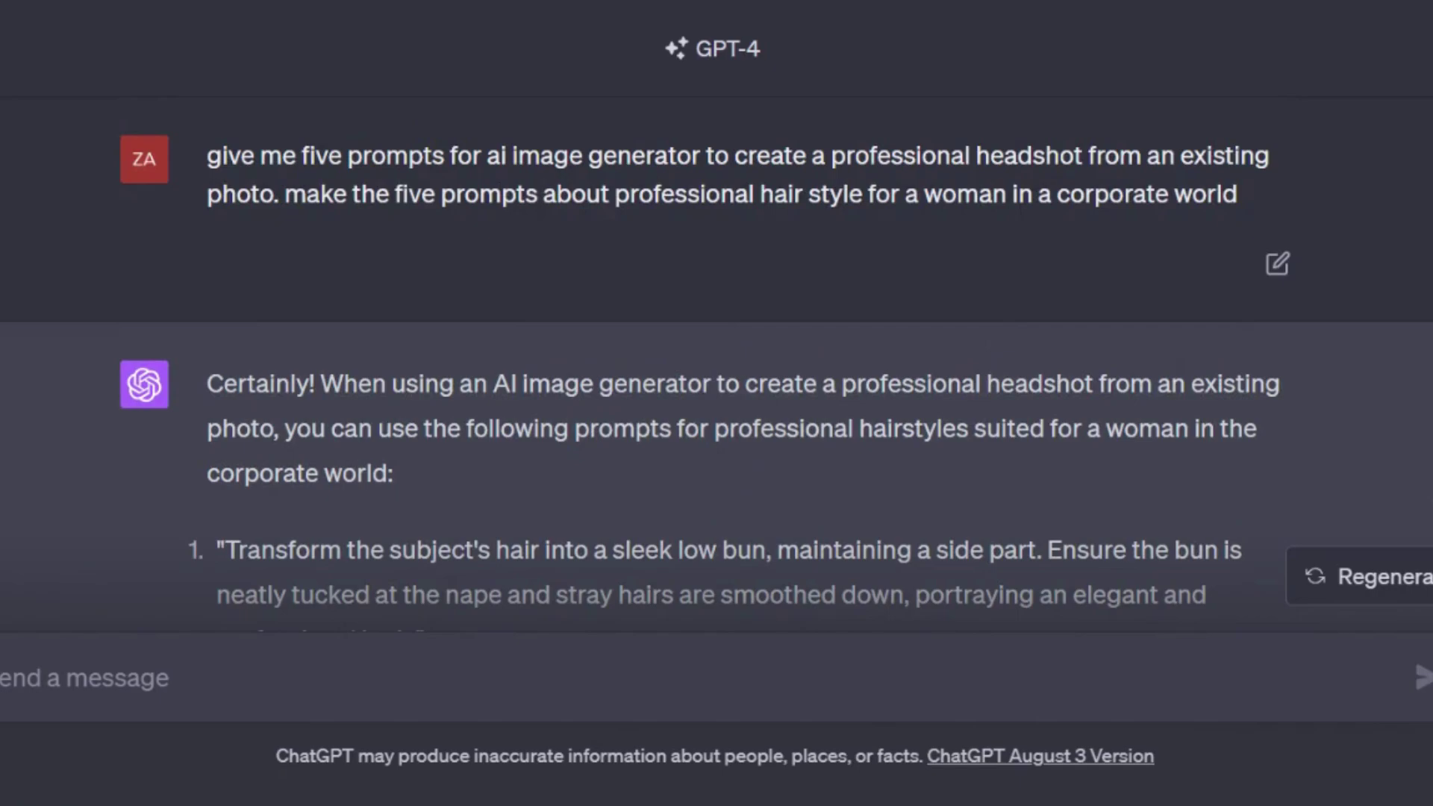
- Preview the bottom-left and bottom-right blazer results, then generate a fresh set
{"action": "left_click", "coordinate": [163, 534]}
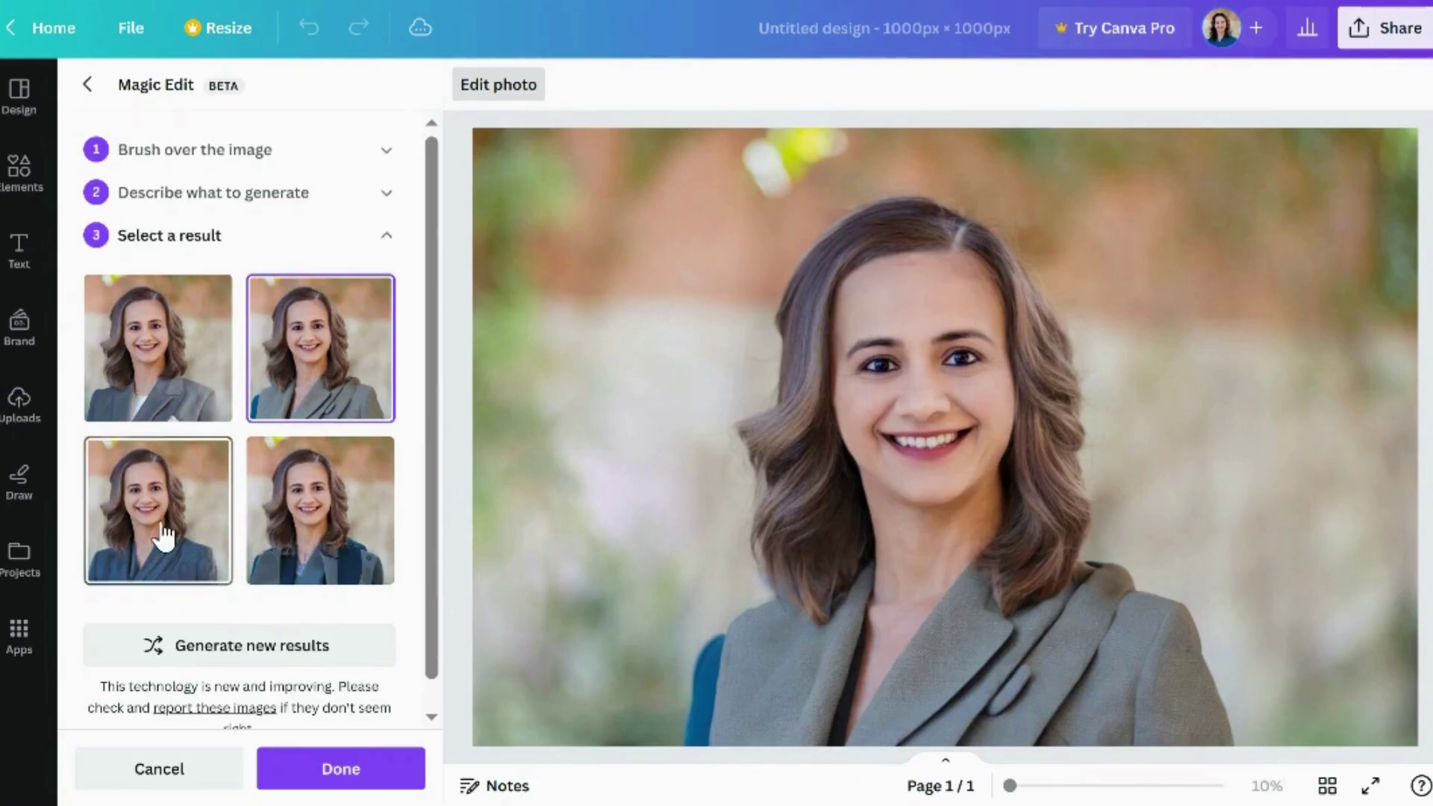
{"action": "left_click", "coordinate": [310, 536]}
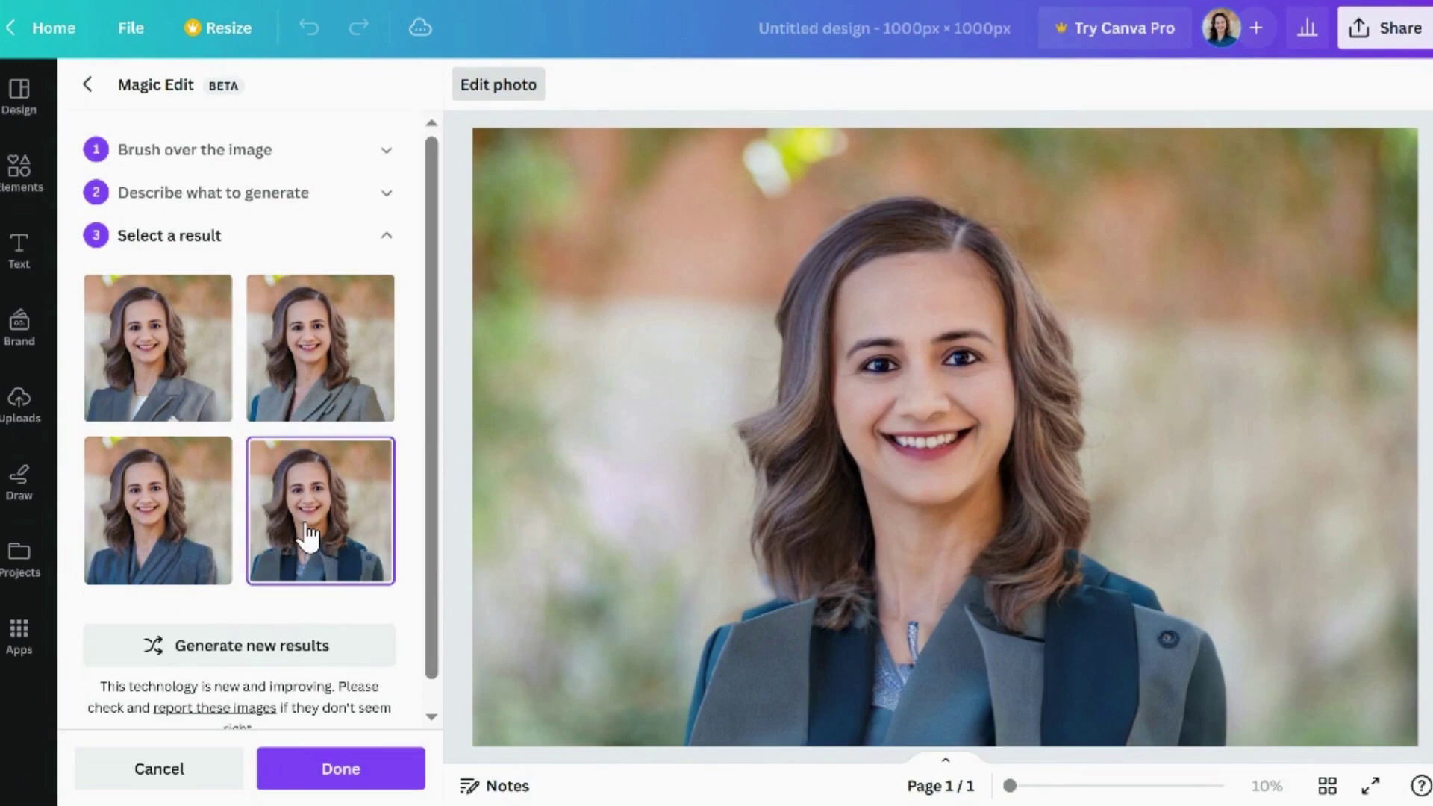
{"action": "left_click", "coordinate": [284, 657]}
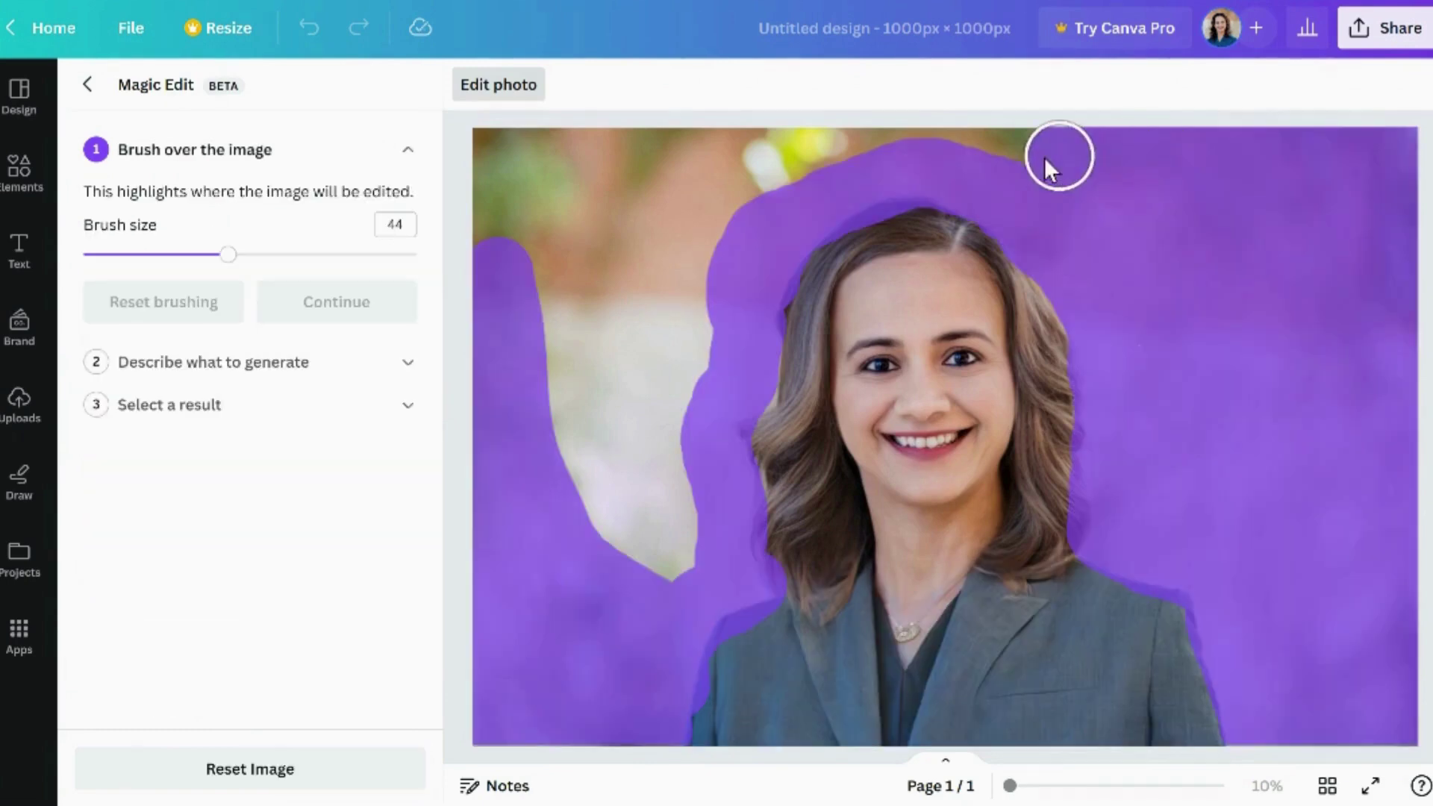
- Brush over the whole background around the woman and confirm it for replacement
{"action": "mouse_move", "coordinate": [1045, 157]}
{"action": "left_mouse_down"}
{"action": "mouse_move", "coordinate": [492, 153]}
{"action": "mouse_move", "coordinate": [501, 262]}
{"action": "mouse_move", "coordinate": [633, 178]}
{"action": "mouse_move", "coordinate": [719, 181]}
{"action": "mouse_move", "coordinate": [696, 270]}
{"action": "mouse_move", "coordinate": [576, 343]}
{"action": "mouse_move", "coordinate": [610, 271]}
{"action": "mouse_move", "coordinate": [653, 362]}
{"action": "mouse_move", "coordinate": [689, 362]}
{"action": "mouse_move", "coordinate": [658, 427]}
{"action": "left_mouse_up"}
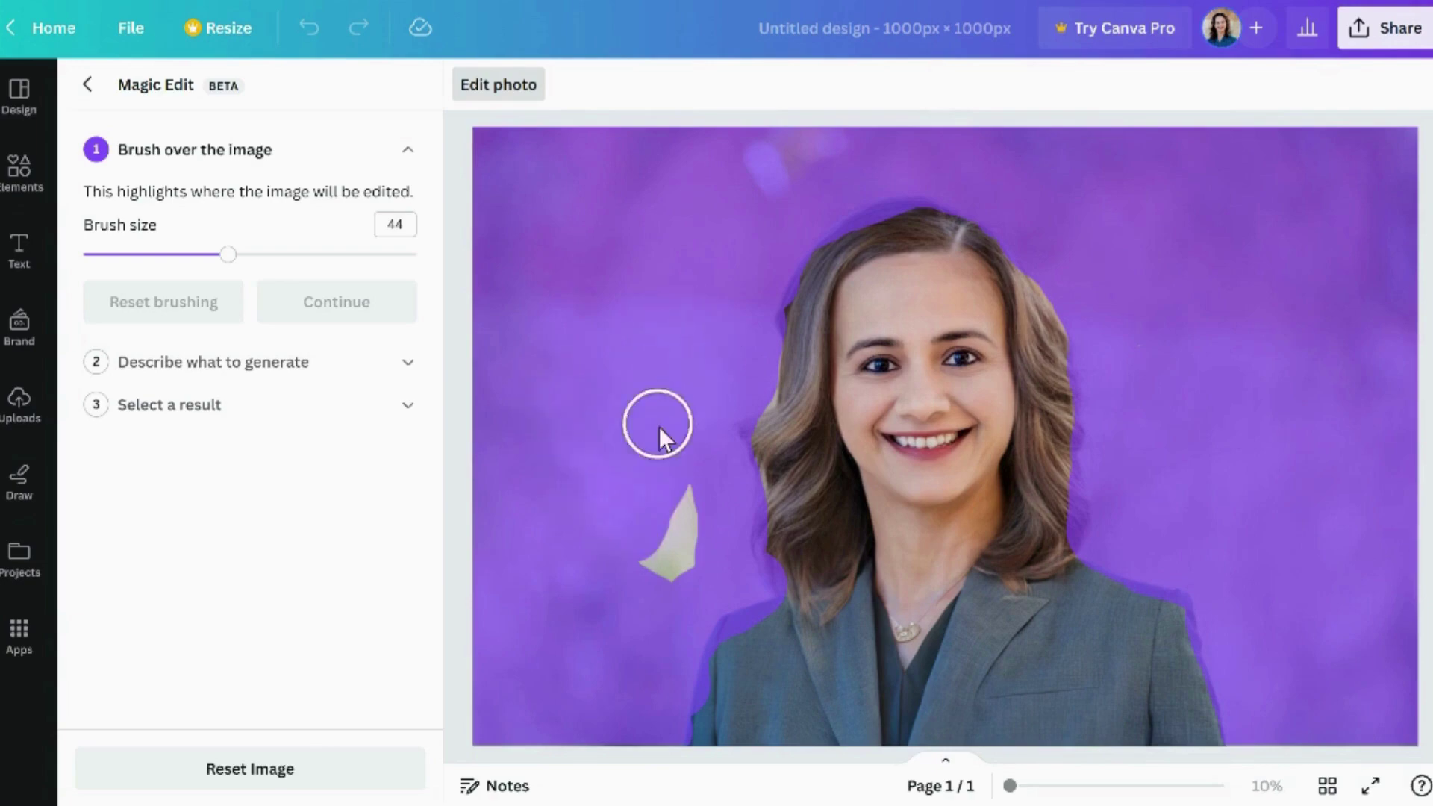
{"action": "left_click_drag", "start_coordinate": [684, 526], "coordinate": [662, 540]}
{"action": "left_click", "coordinate": [331, 303]}
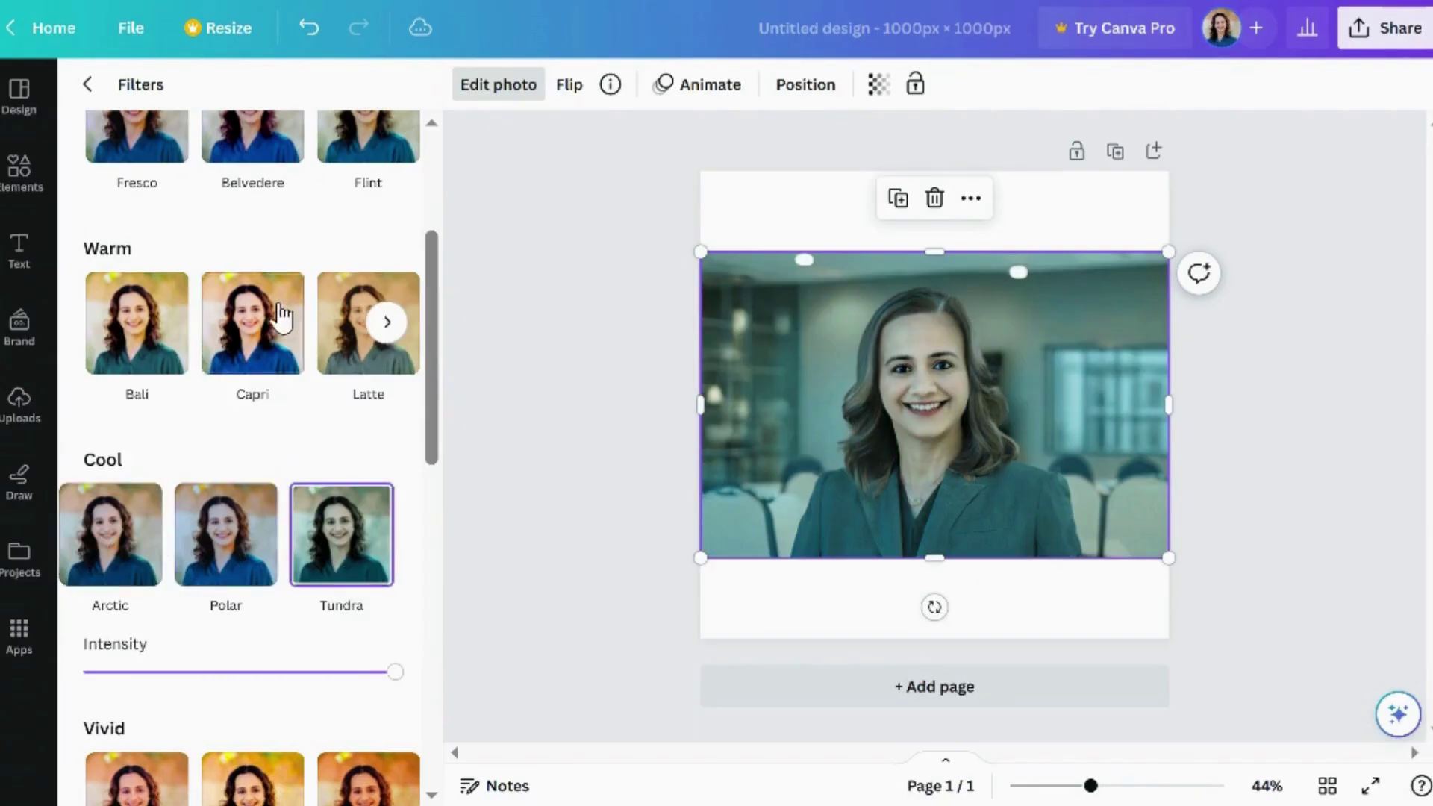
- Try the Capri, Chroma, Rustiq, Whimsi, Vinto, Classic and Ink filters on the headshot
{"action": "left_click", "coordinate": [281, 318]}
{"action": "scroll", "coordinate": [224, 544], "scroll_direction": "down", "scroll_amount": 3}
{"action": "left_click", "coordinate": [128, 592]}
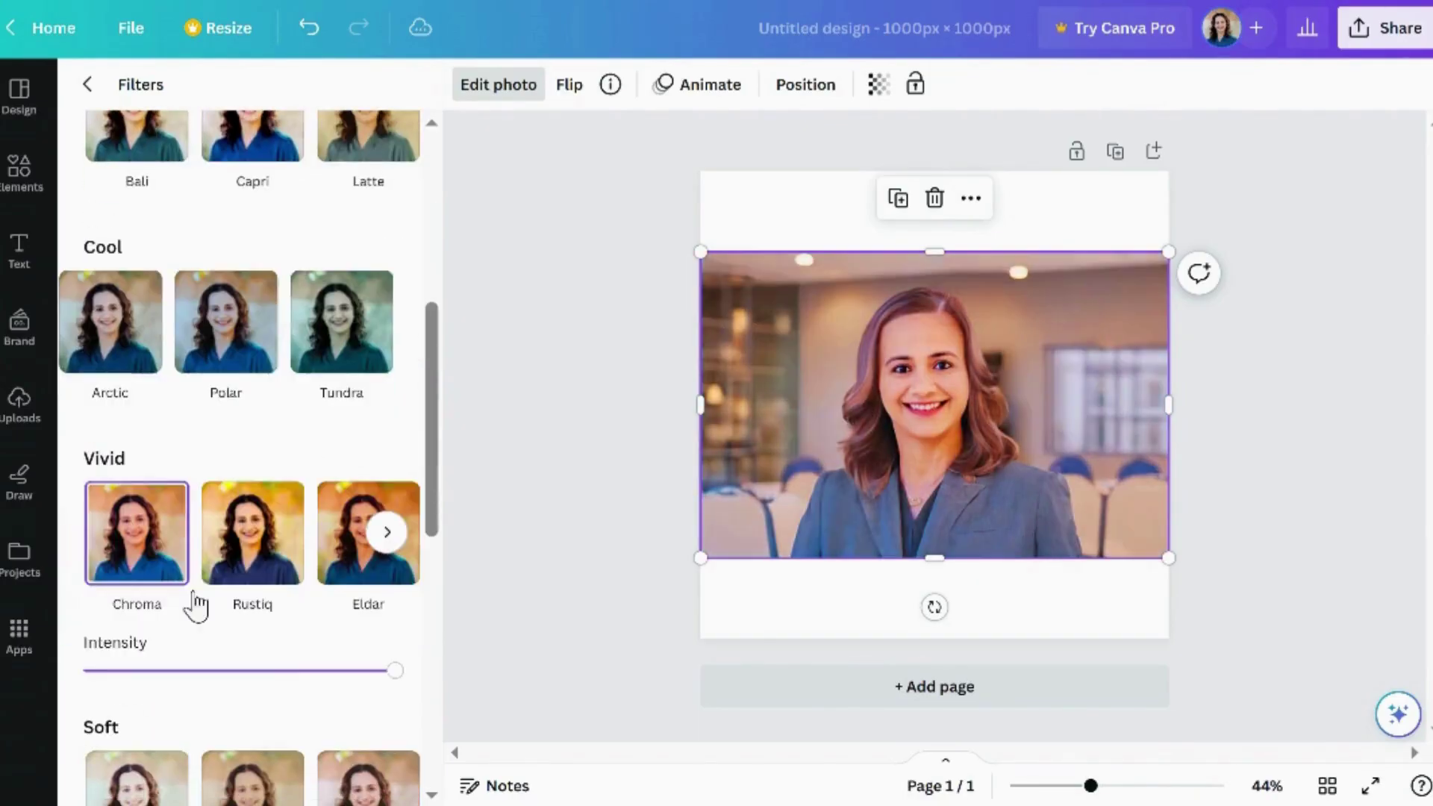
{"action": "left_click", "coordinate": [239, 512]}
{"action": "scroll", "coordinate": [246, 538], "scroll_direction": "down", "scroll_amount": 4}
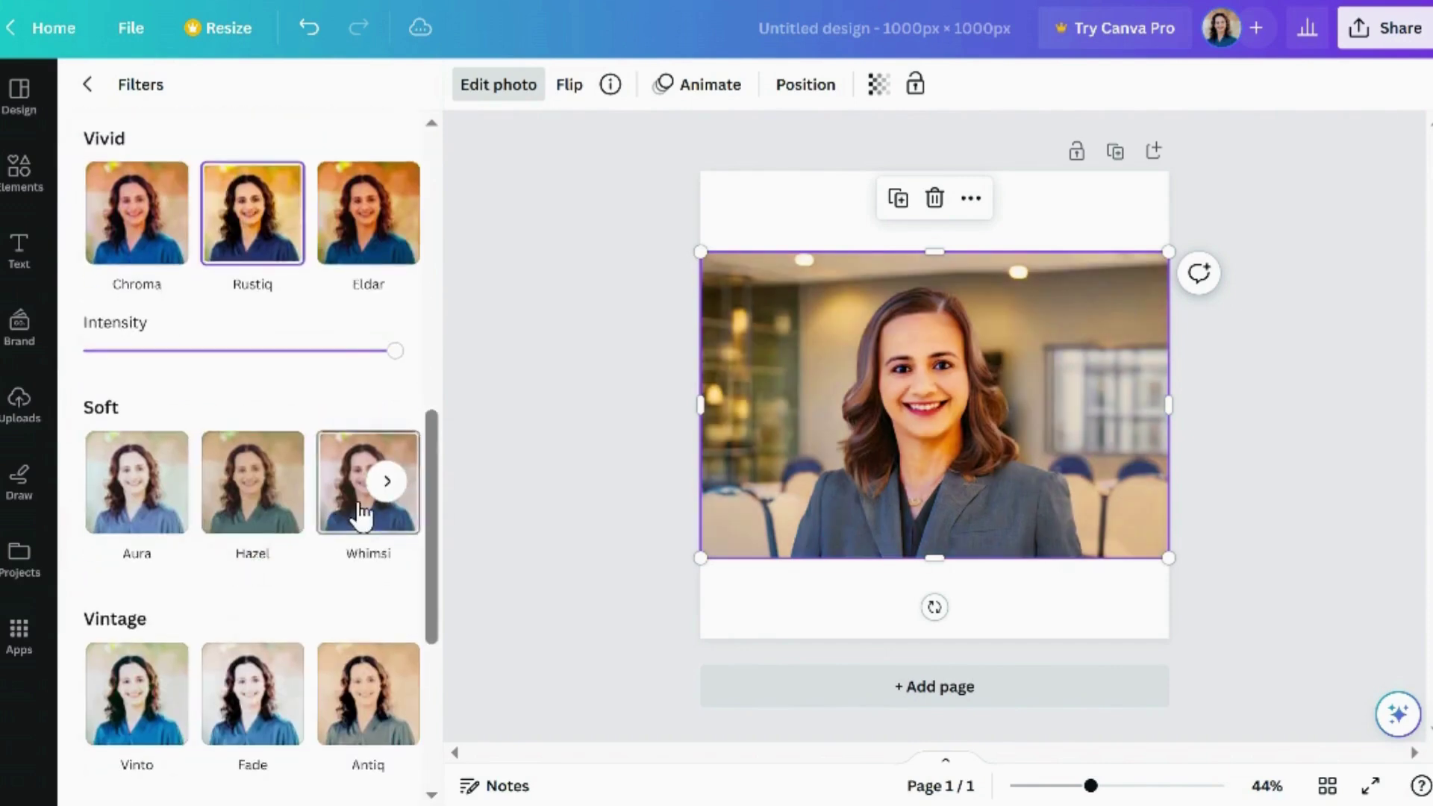
{"action": "left_click", "coordinate": [356, 504]}
{"action": "scroll", "coordinate": [227, 556], "scroll_direction": "down", "scroll_amount": 3}
{"action": "left_click", "coordinate": [153, 496]}
{"action": "scroll", "coordinate": [284, 598], "scroll_direction": "down", "scroll_amount": 3}
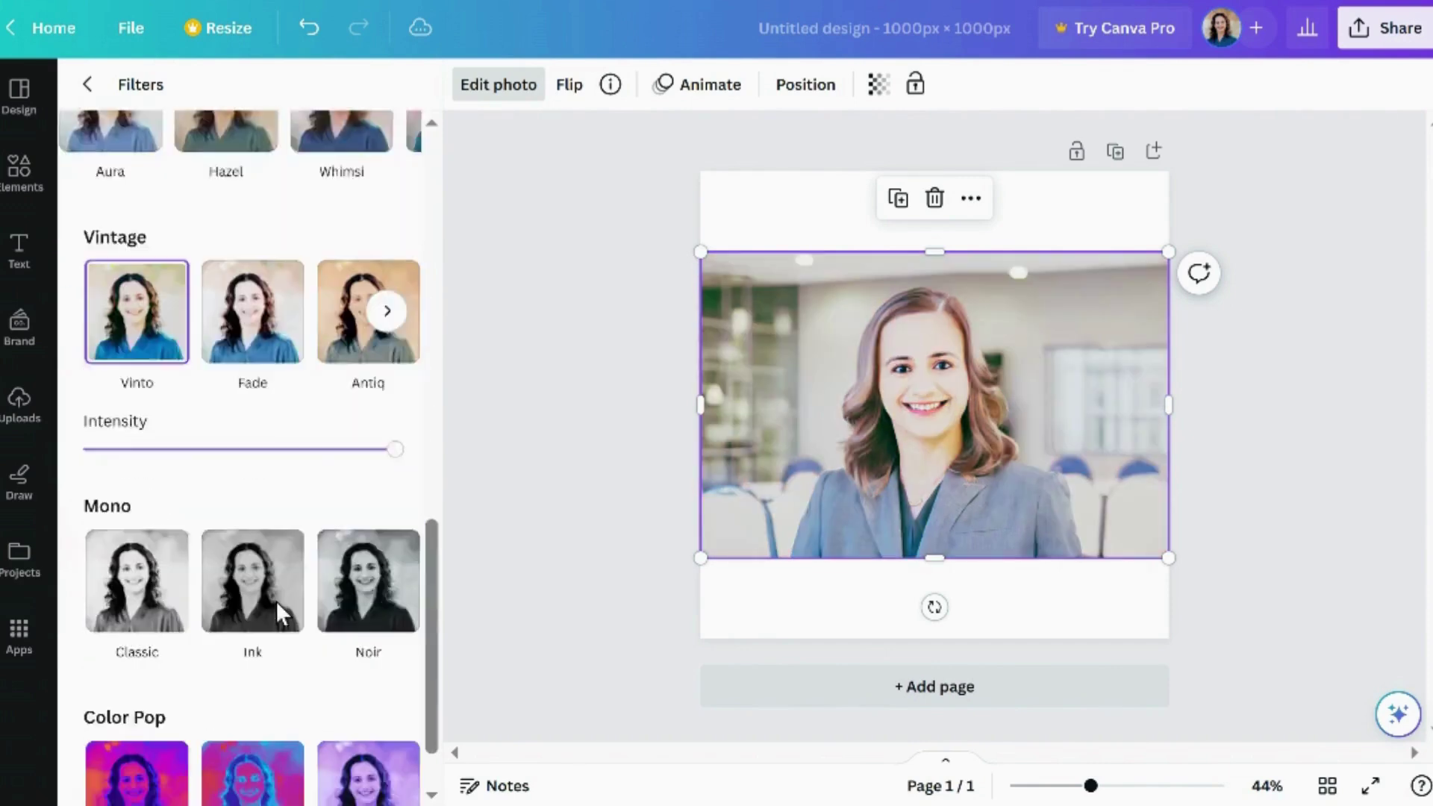
{"action": "left_click", "coordinate": [136, 522]}
{"action": "left_click", "coordinate": [248, 478]}
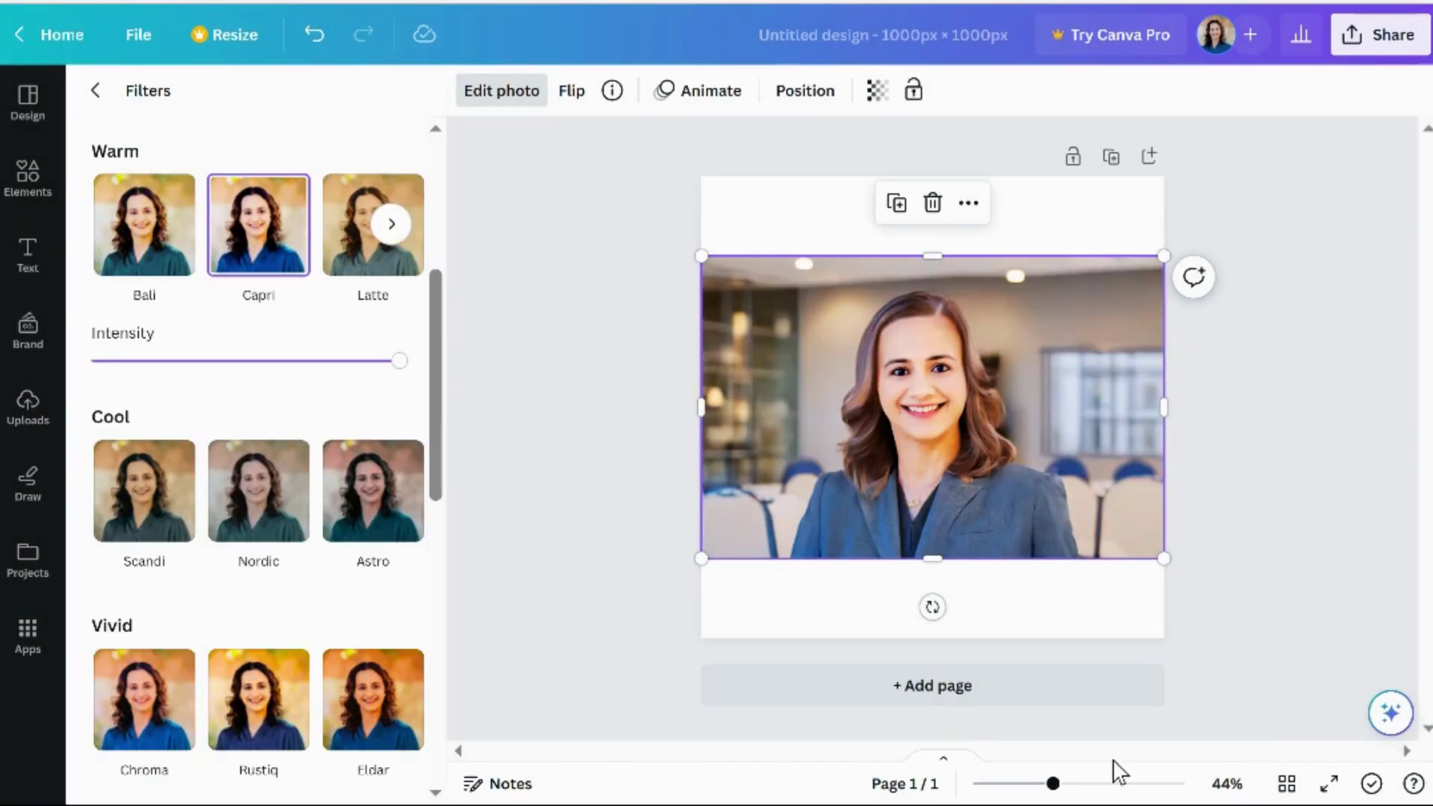
- Download the finished headshot design as a PNG
{"action": "left_click", "coordinate": [1387, 39]}
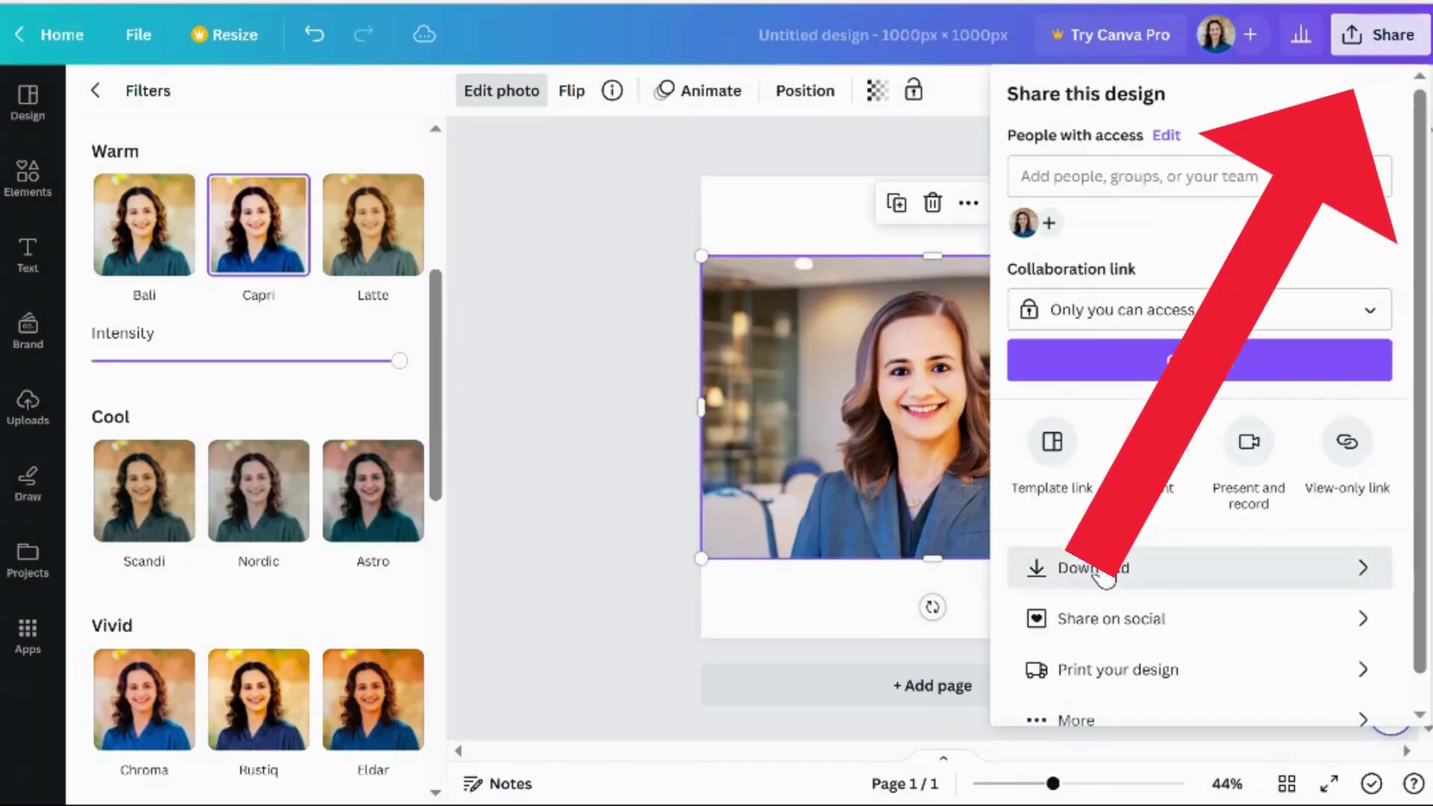
{"action": "left_click", "coordinate": [1131, 566]}
{"action": "left_click", "coordinate": [1219, 445]}
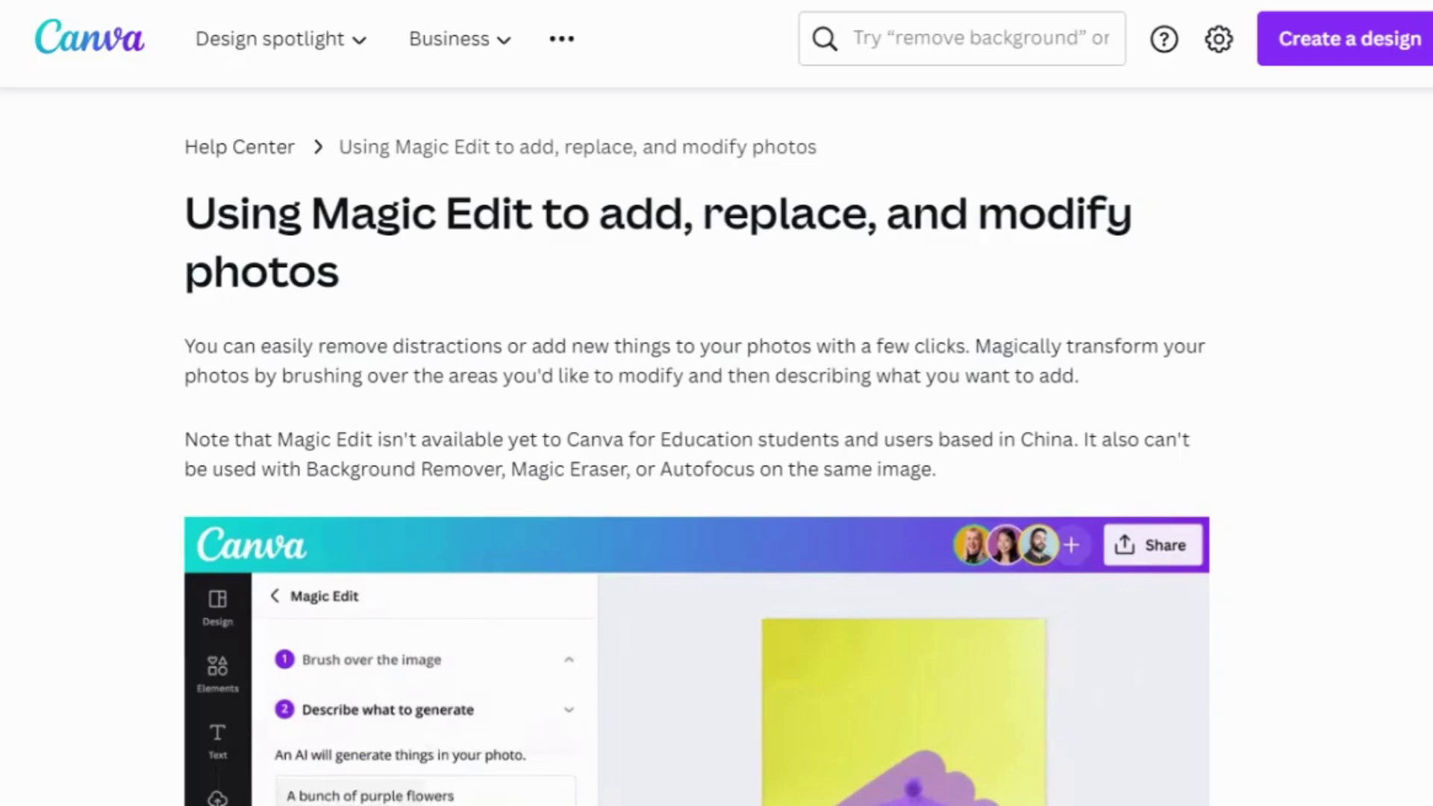
{"action": "scroll", "coordinate": [698, 448], "scroll_direction": "down", "scroll_amount": 4}
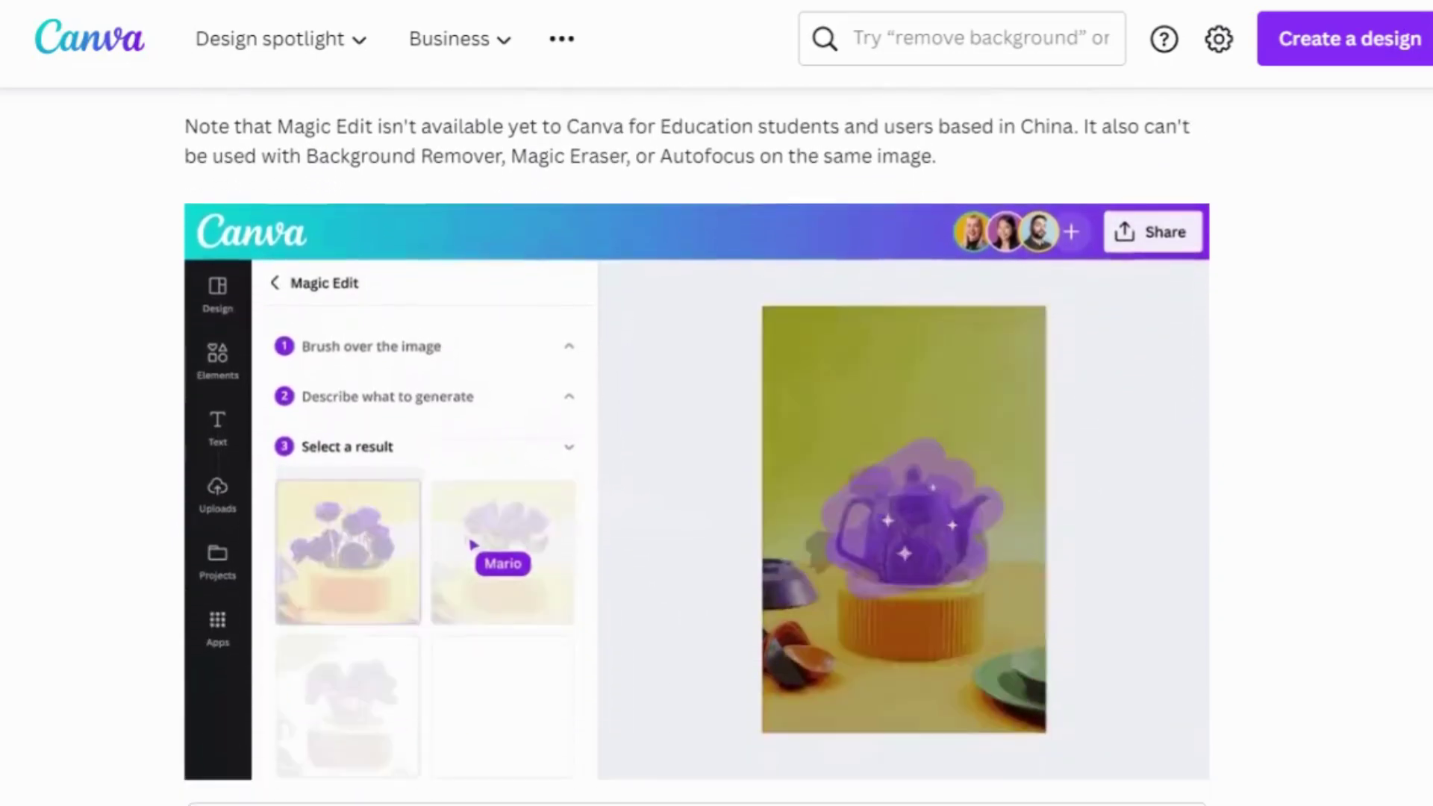